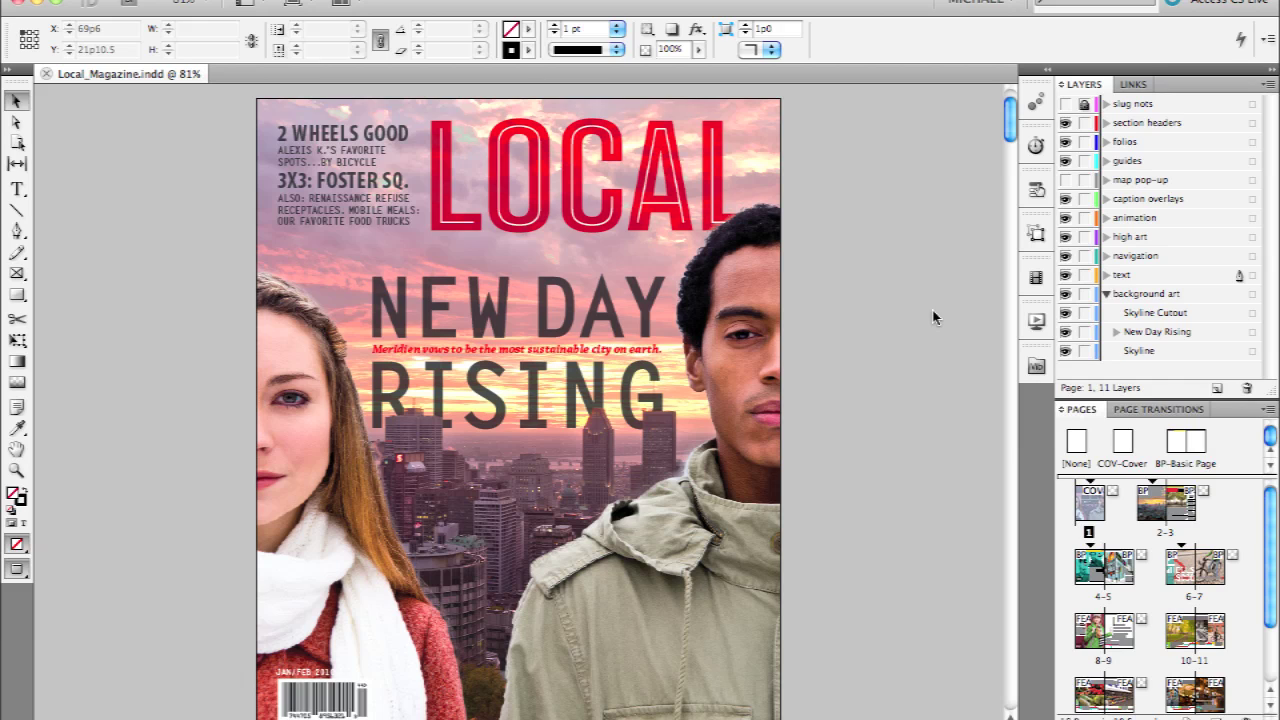
# Create a 6-page portrait Letter document with Facing Pages turned off
pyautogui.hotkey('ctrl', 'n')
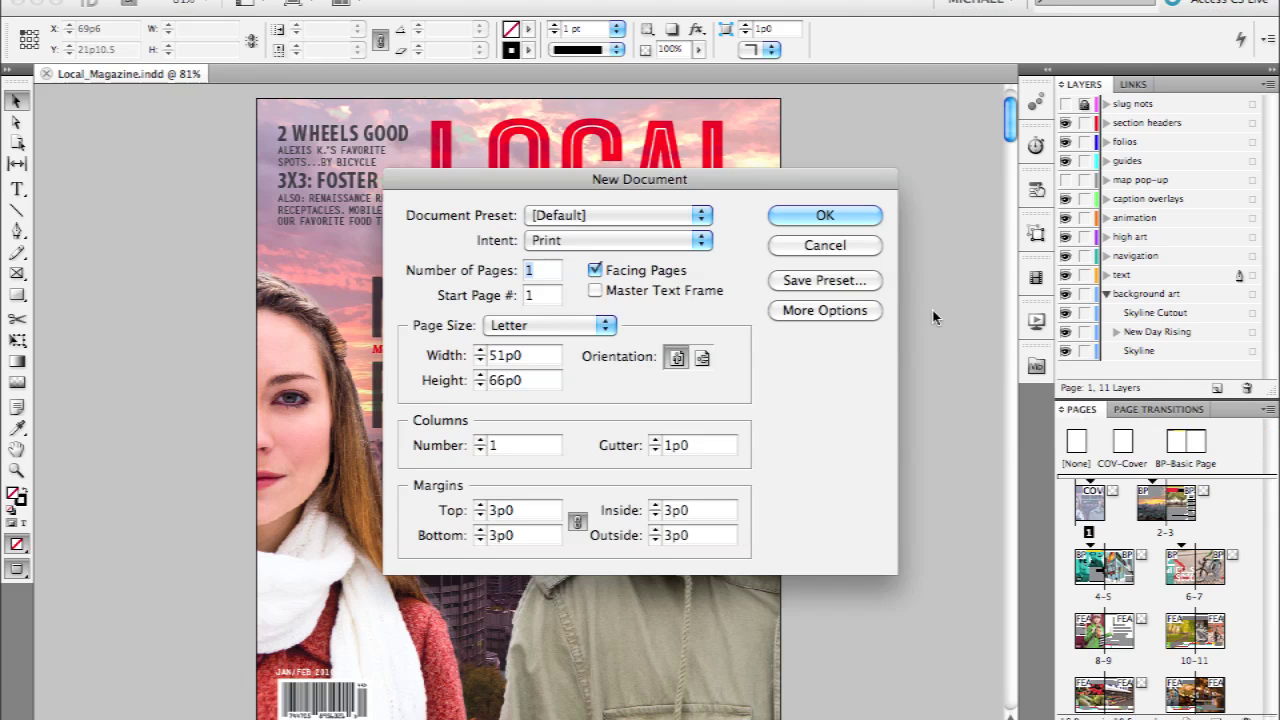
pyautogui.click(622, 272)
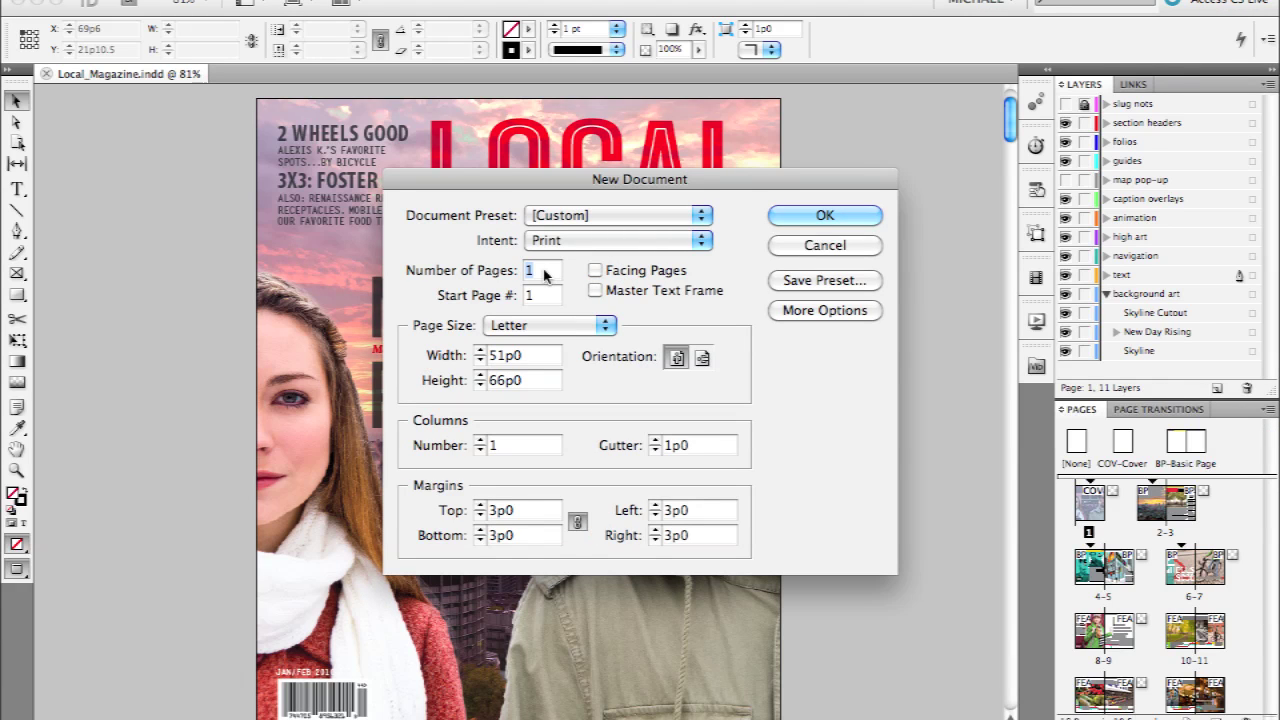
pyautogui.moveTo(588, 182); pyautogui.dragTo(558, 114)
pyautogui.write('6')
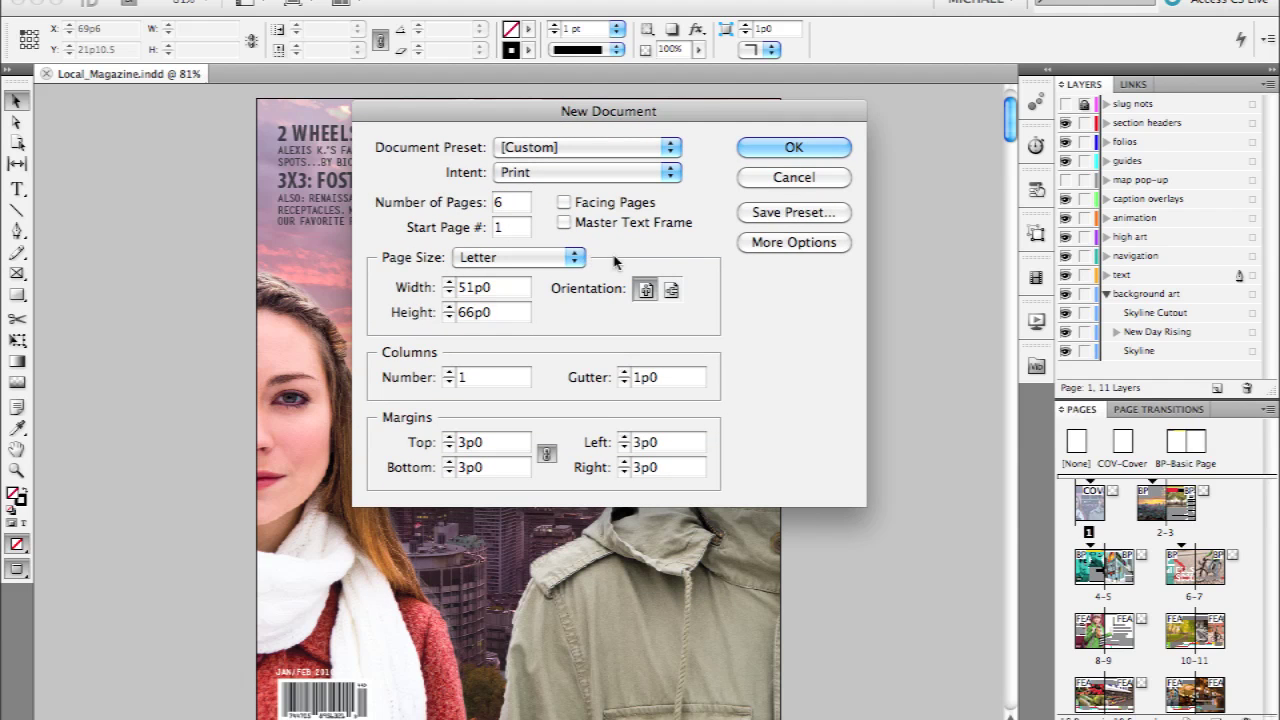
pyautogui.click(672, 289)
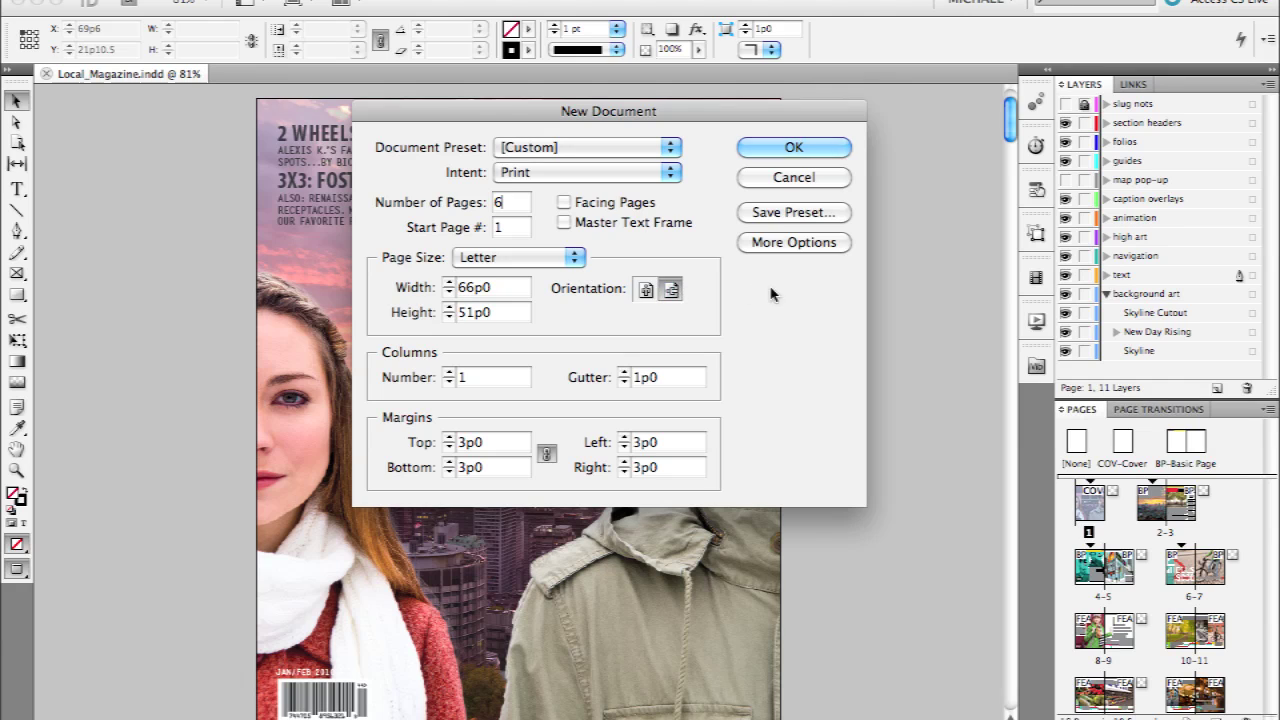
pyautogui.click(646, 289)
pyautogui.click(797, 148)
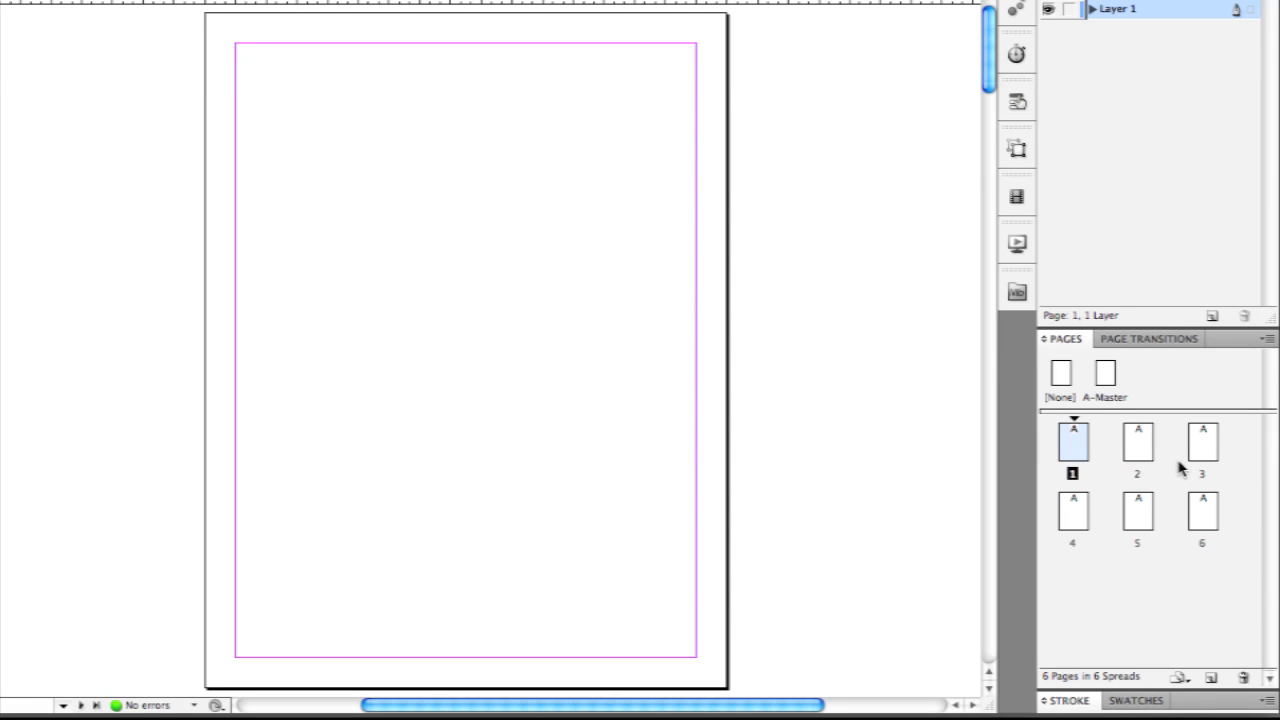
pyautogui.click(1109, 374)
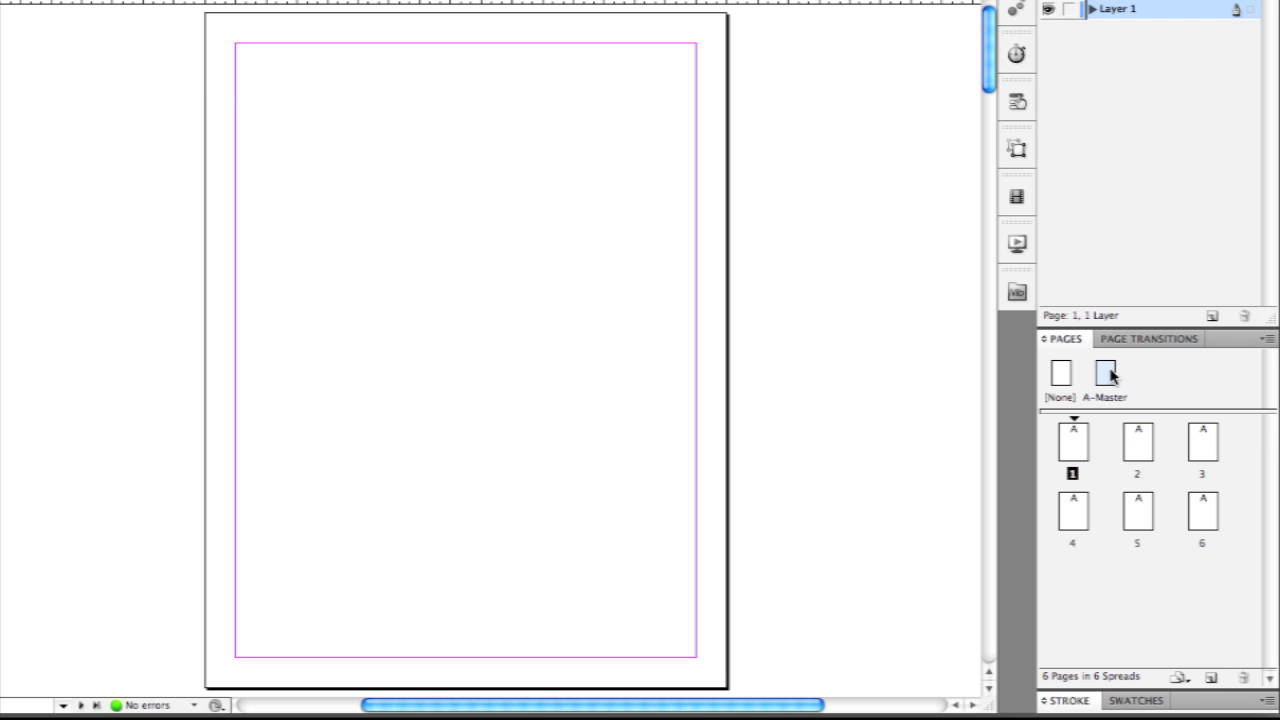
# Add a new master with prefix B from the A-Master context menu
pyautogui.rightClick(1110, 374)
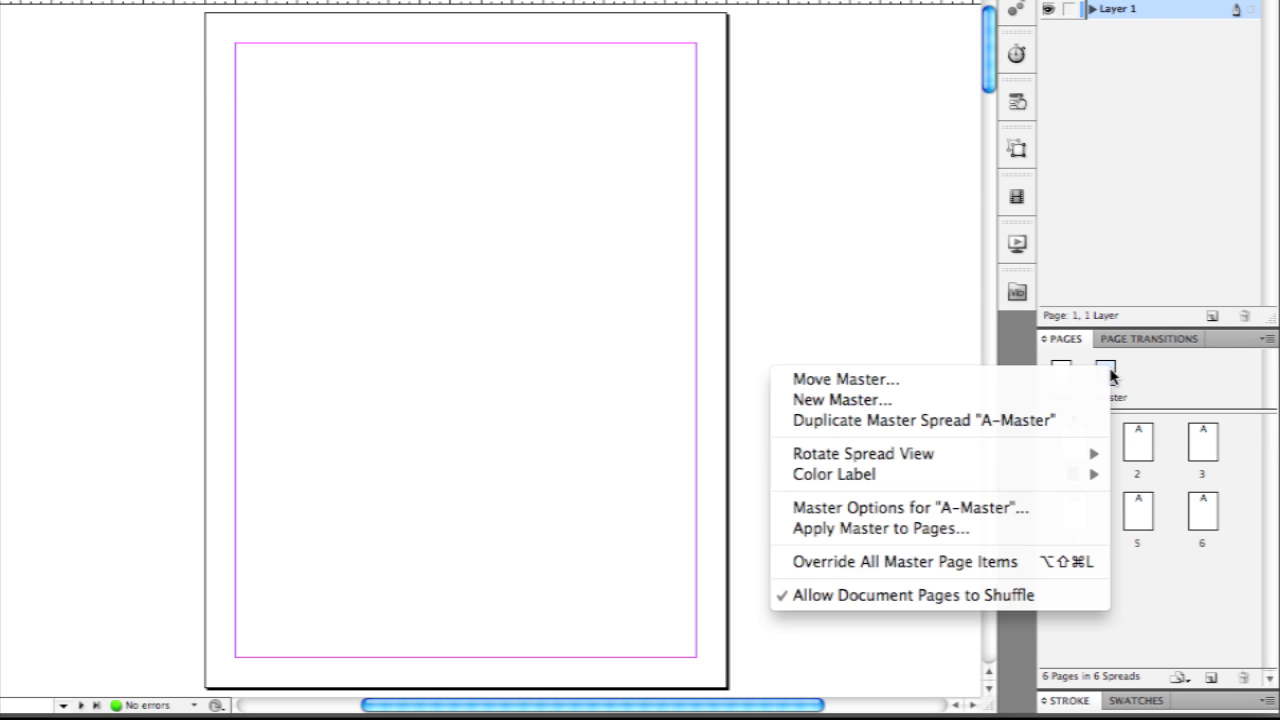
pyautogui.click(1029, 403)
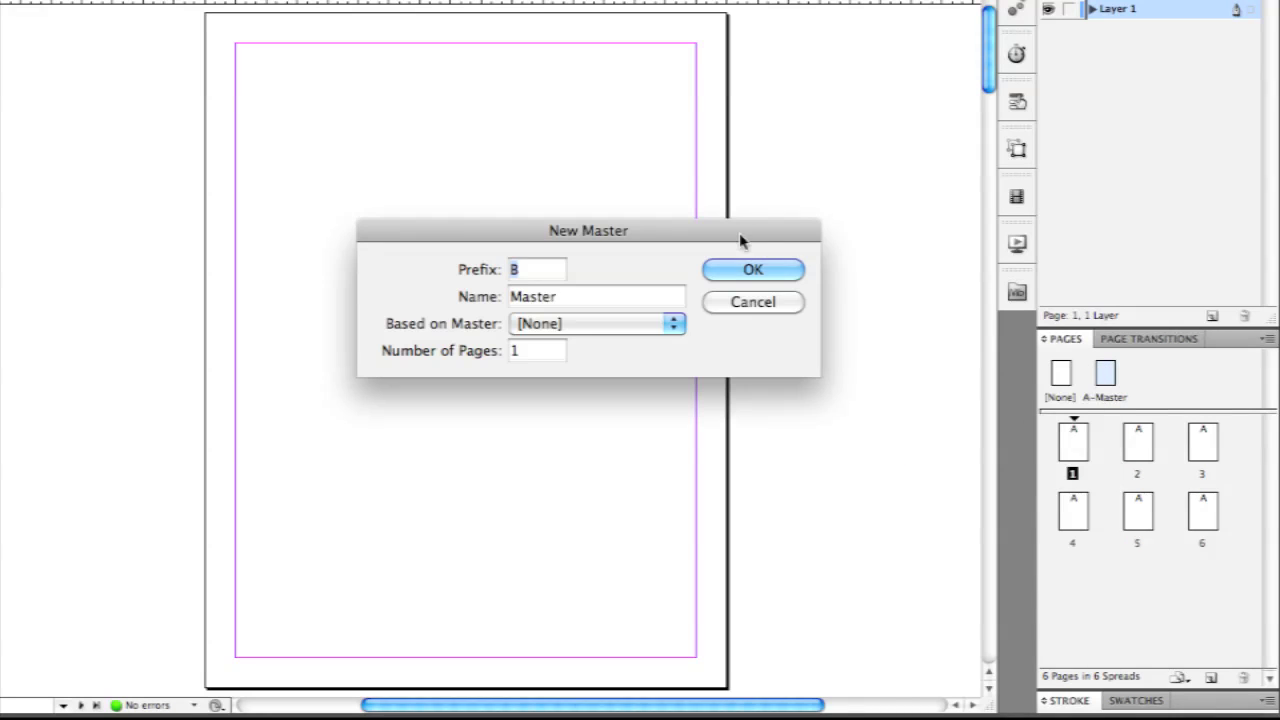
pyautogui.click(753, 270)
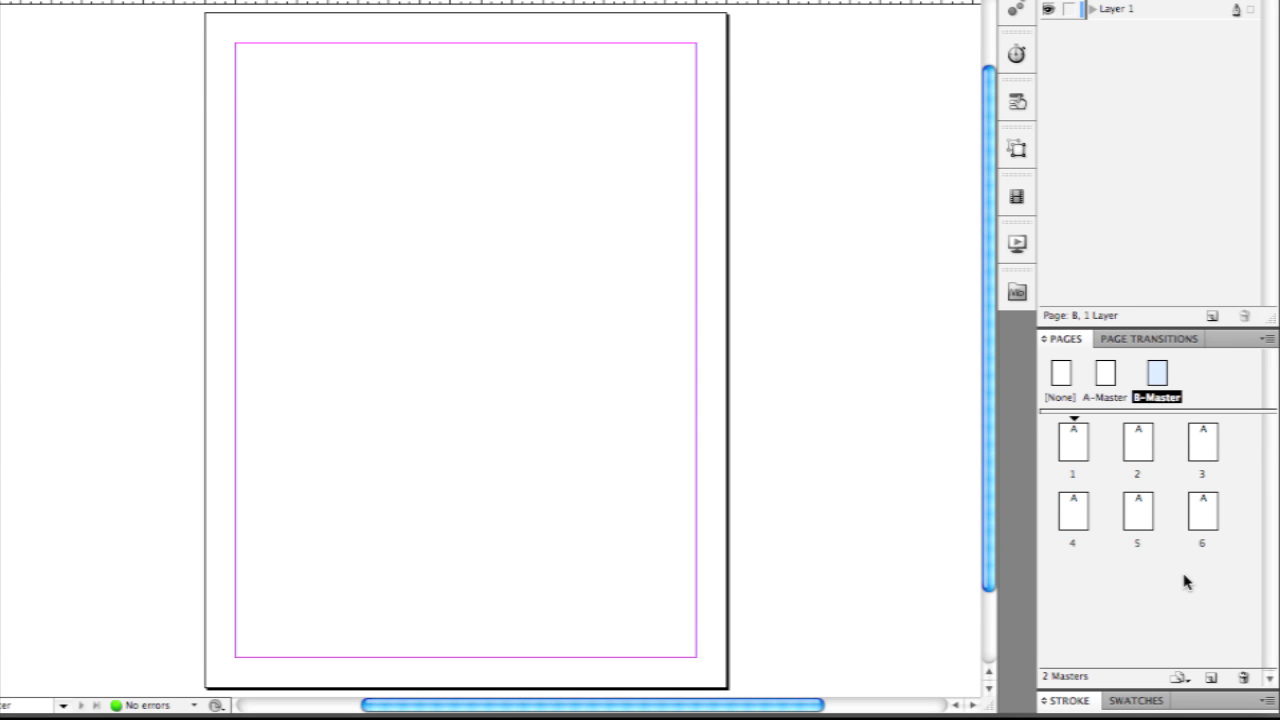
# Set B-Master's page size to the 800 x 600 preset
pyautogui.click(1180, 678)
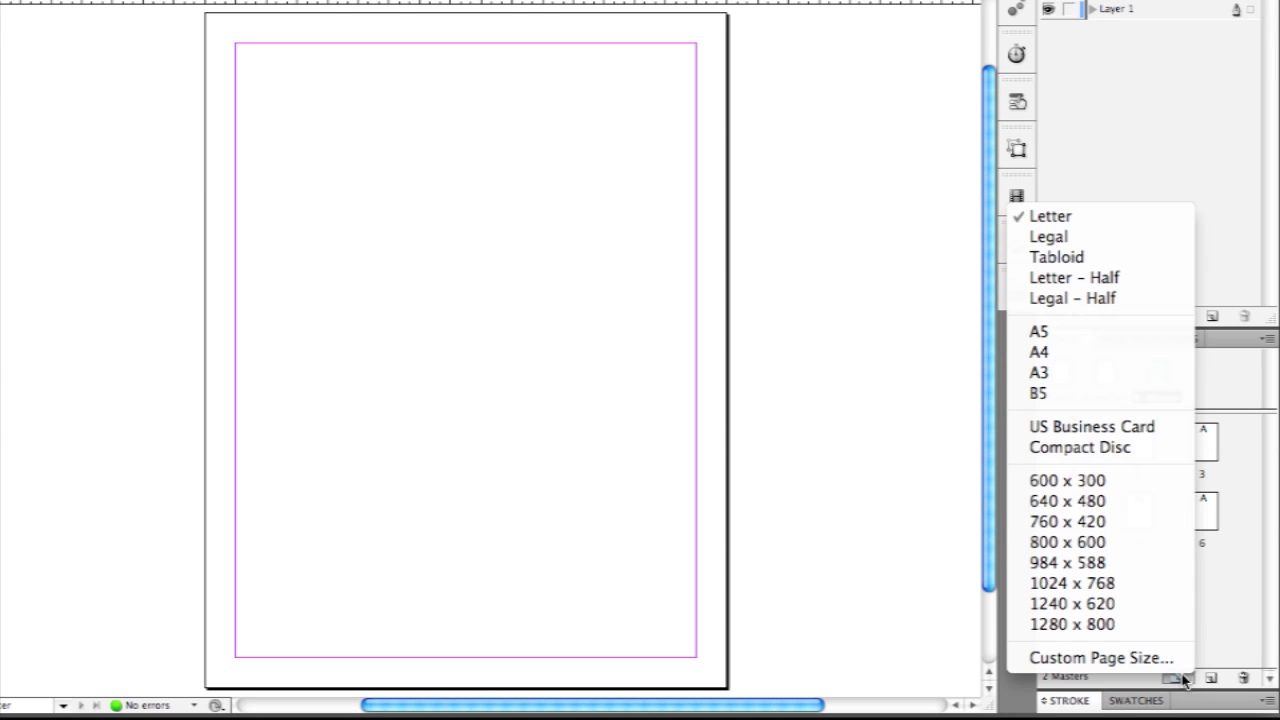
pyautogui.click(1131, 545)
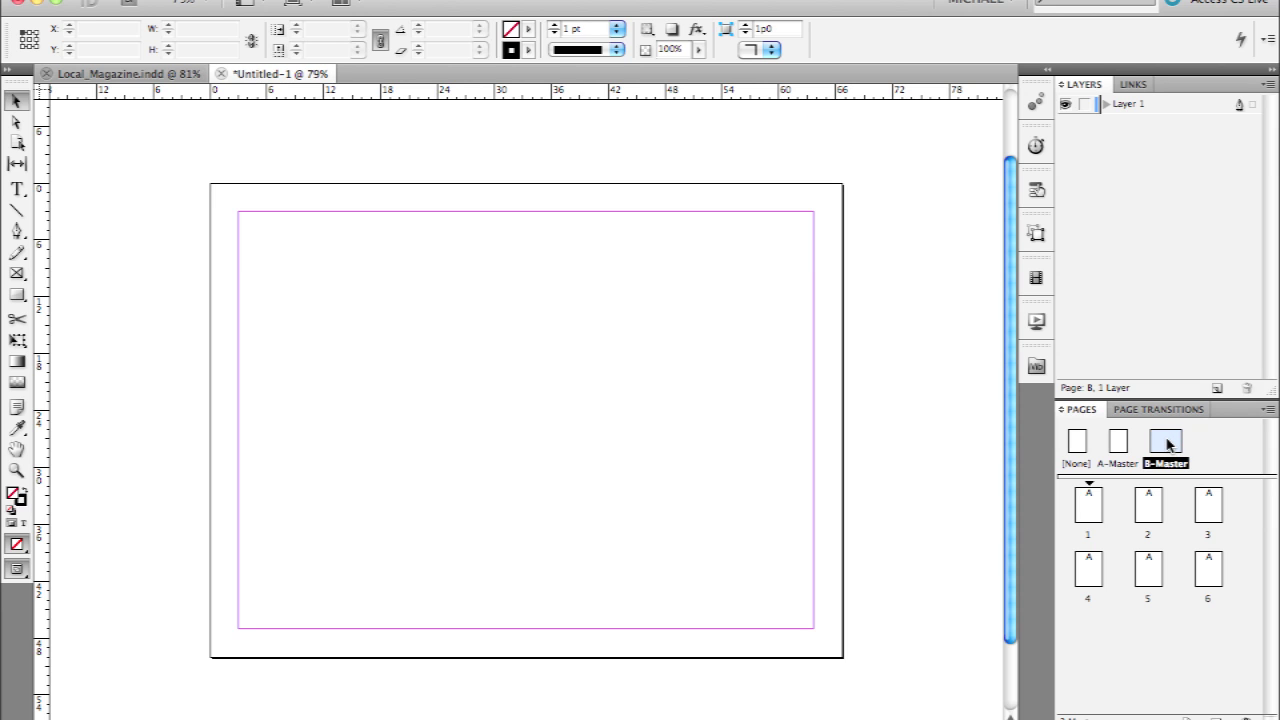
# Drag B-Master onto the page 2, 4 and 6 thumbnails
pyautogui.moveTo(1168, 444); pyautogui.dragTo(1146, 503)
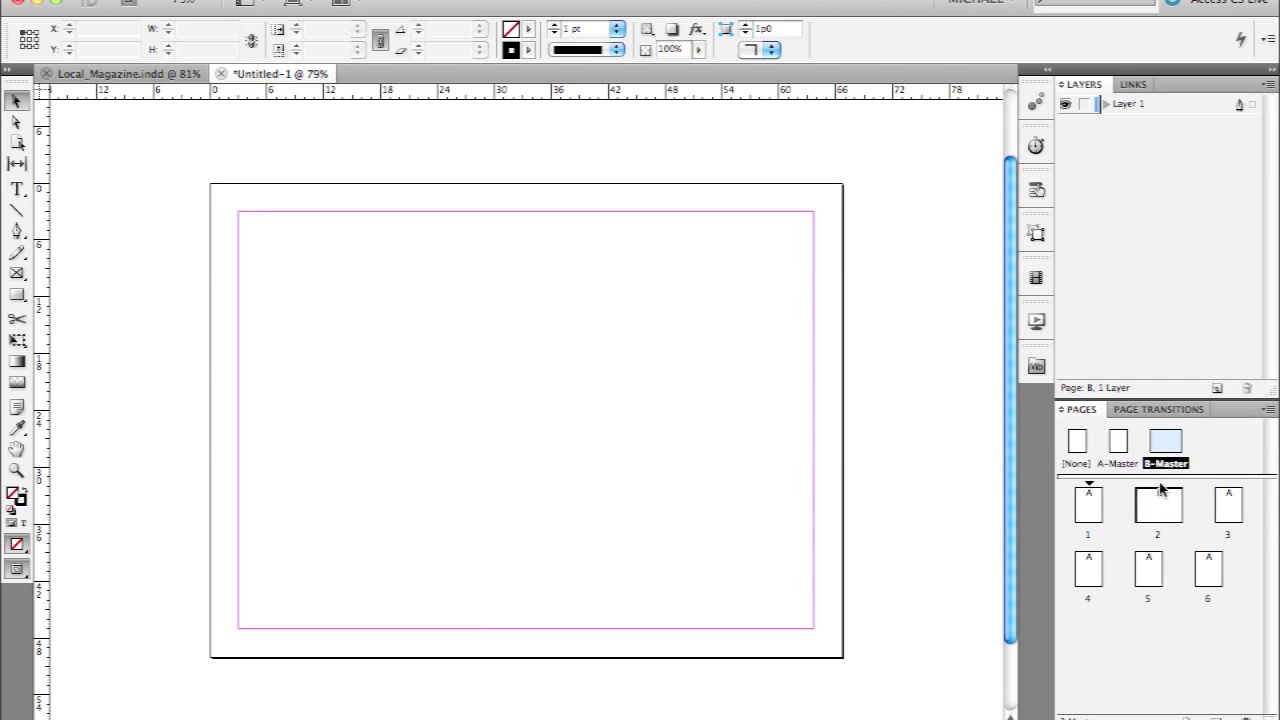
pyautogui.moveTo(1173, 444); pyautogui.dragTo(1092, 565)
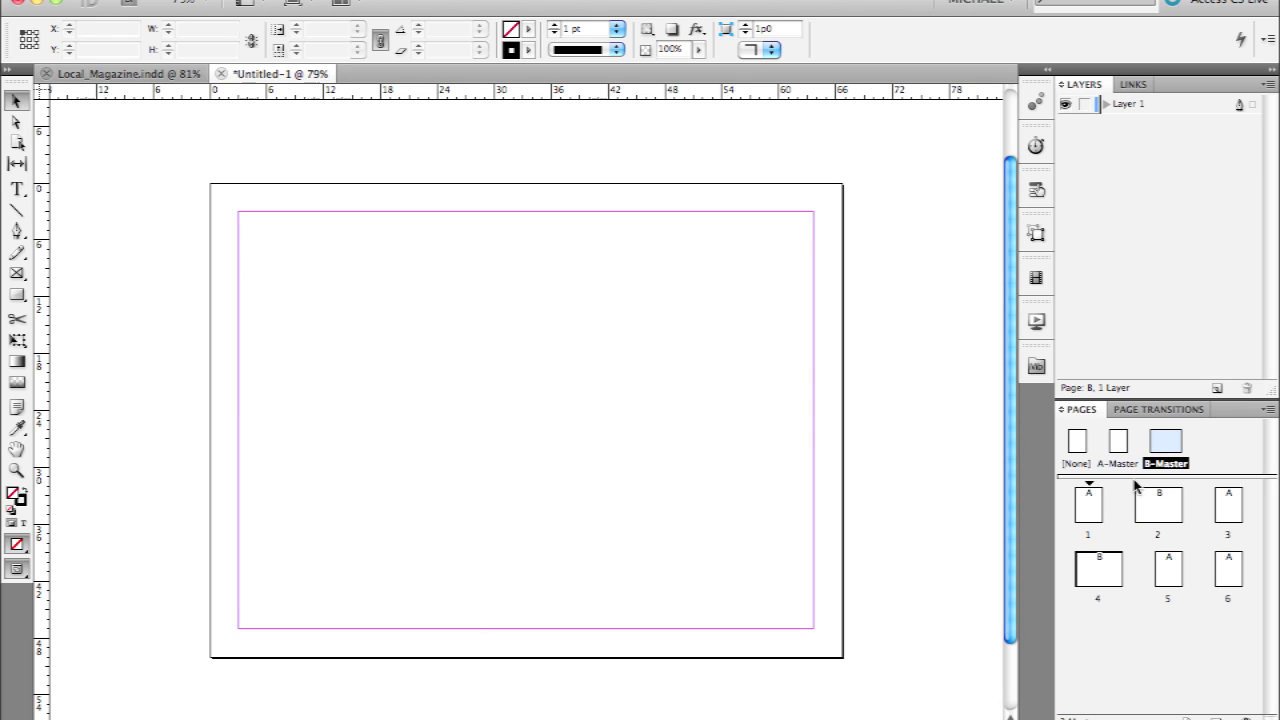
pyautogui.moveTo(1166, 447); pyautogui.dragTo(1230, 576)
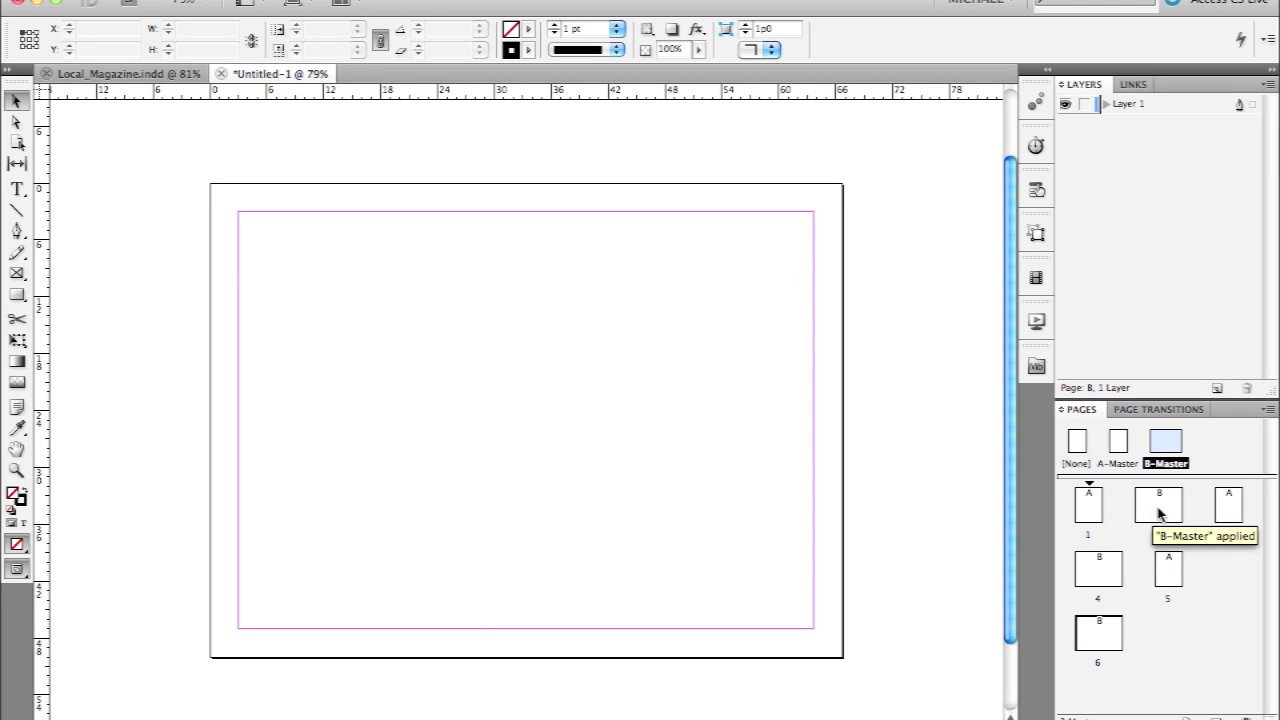
# Zoom out to show all six alternating pages, then make page 2 the current page
pyautogui.doubleClick(1088, 506)
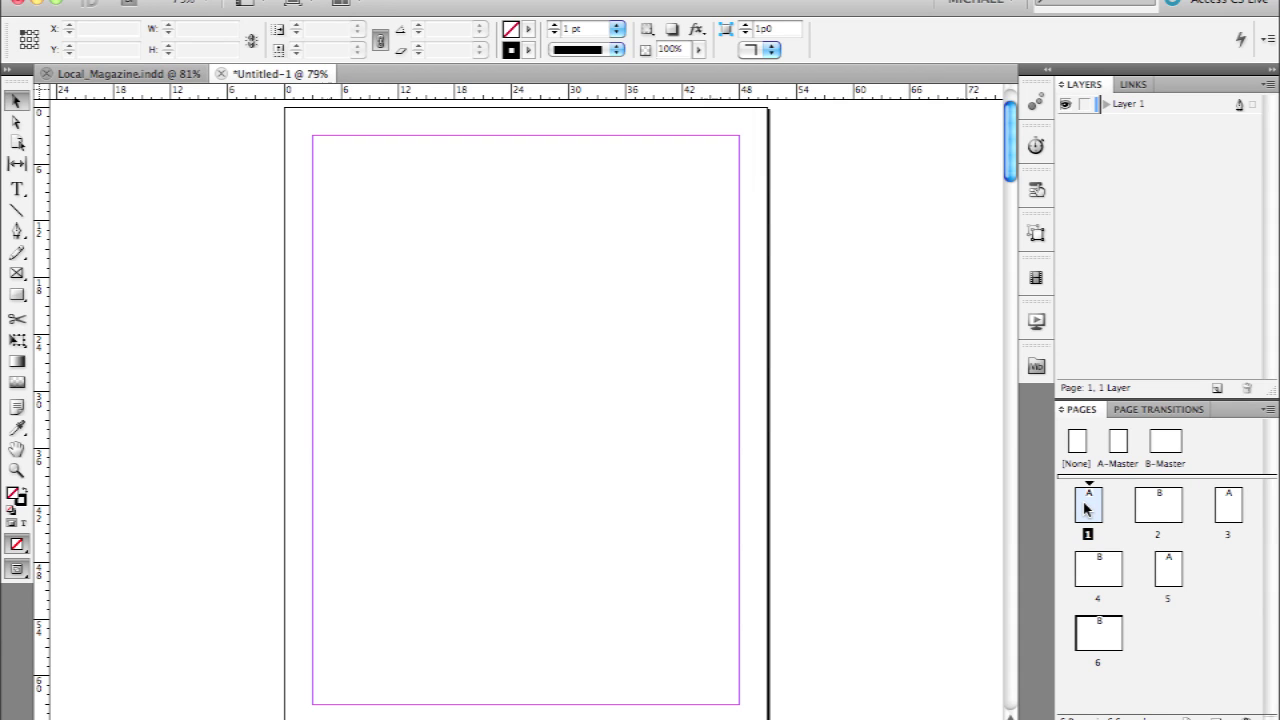
pyautogui.press('super+minus')
pyautogui.press('super+minus')
pyautogui.press('super+minus')
pyautogui.press('super+minus')
pyautogui.press('super+minus')
pyautogui.press('super+minus')
pyautogui.press('super+minus')
pyautogui.press('super+minus')
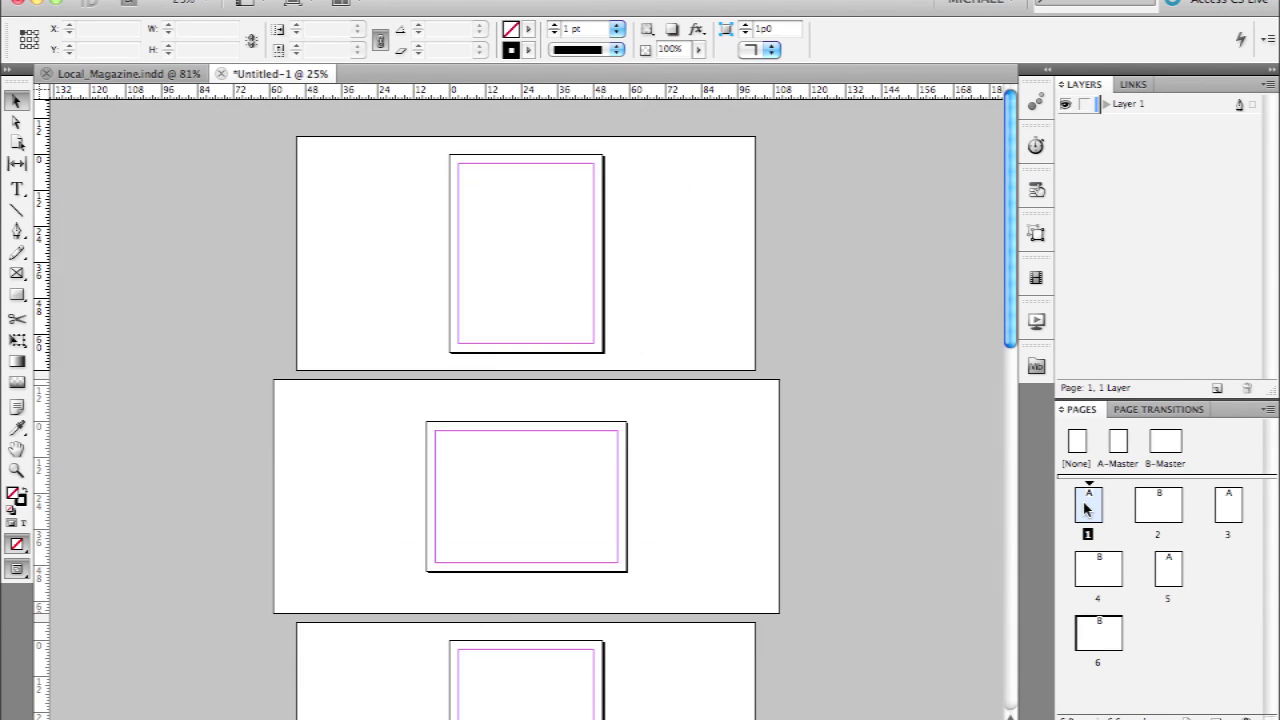
pyautogui.press('super+equal')
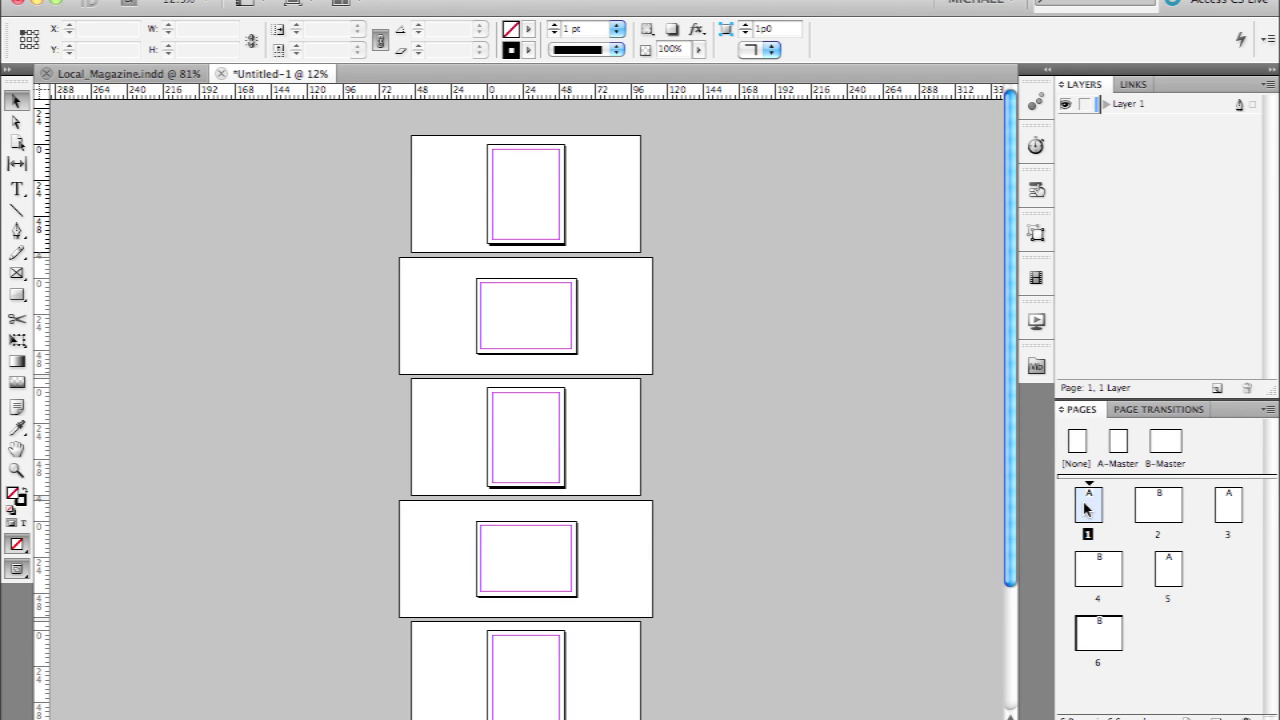
pyautogui.click(1165, 517)
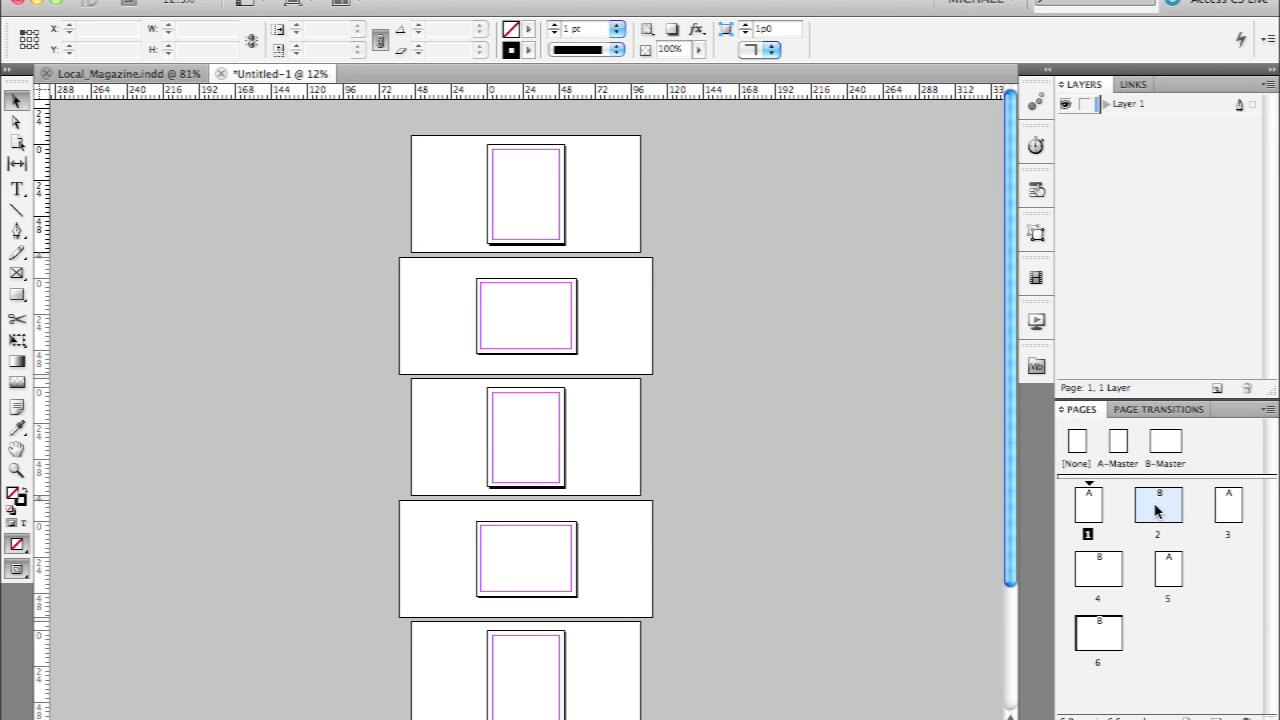
pyautogui.doubleClick(1160, 514)
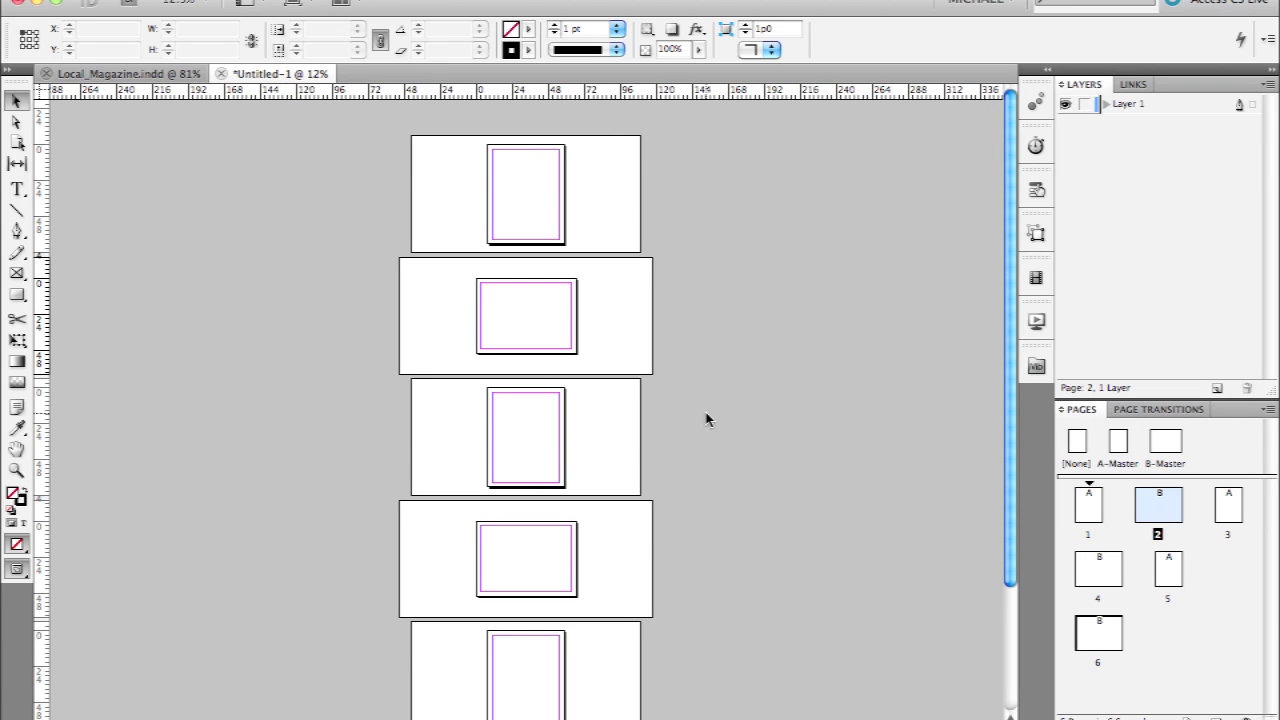
# Select page 2 with the Page tool and check its page size presets without changing them
pyautogui.click(17, 143)
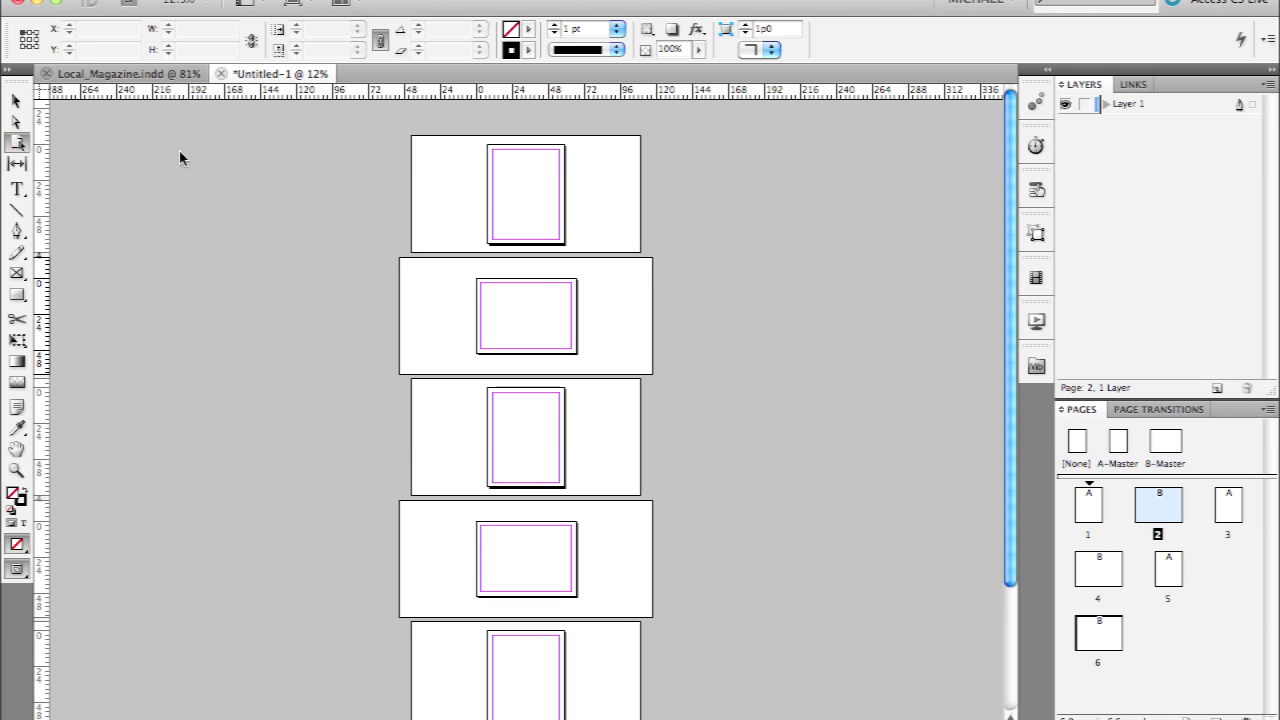
pyautogui.click(522, 327)
pyautogui.click(533, 558)
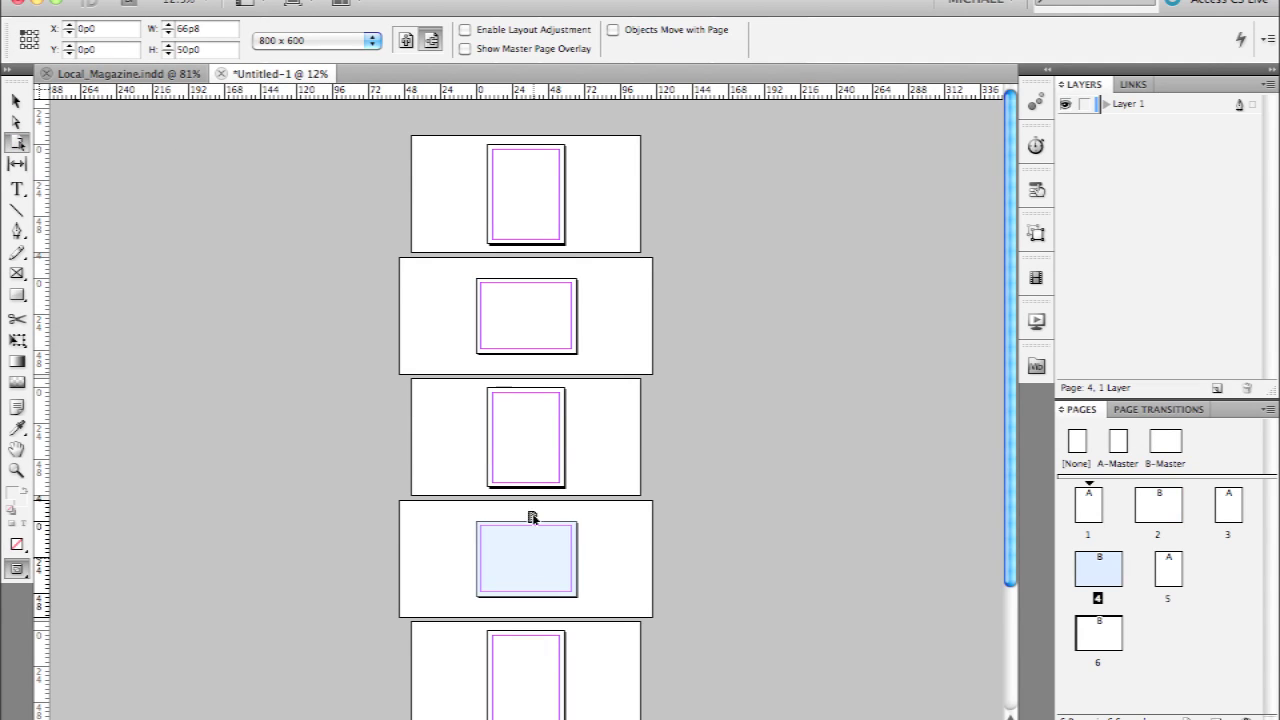
pyautogui.click(529, 463)
pyautogui.click(528, 349)
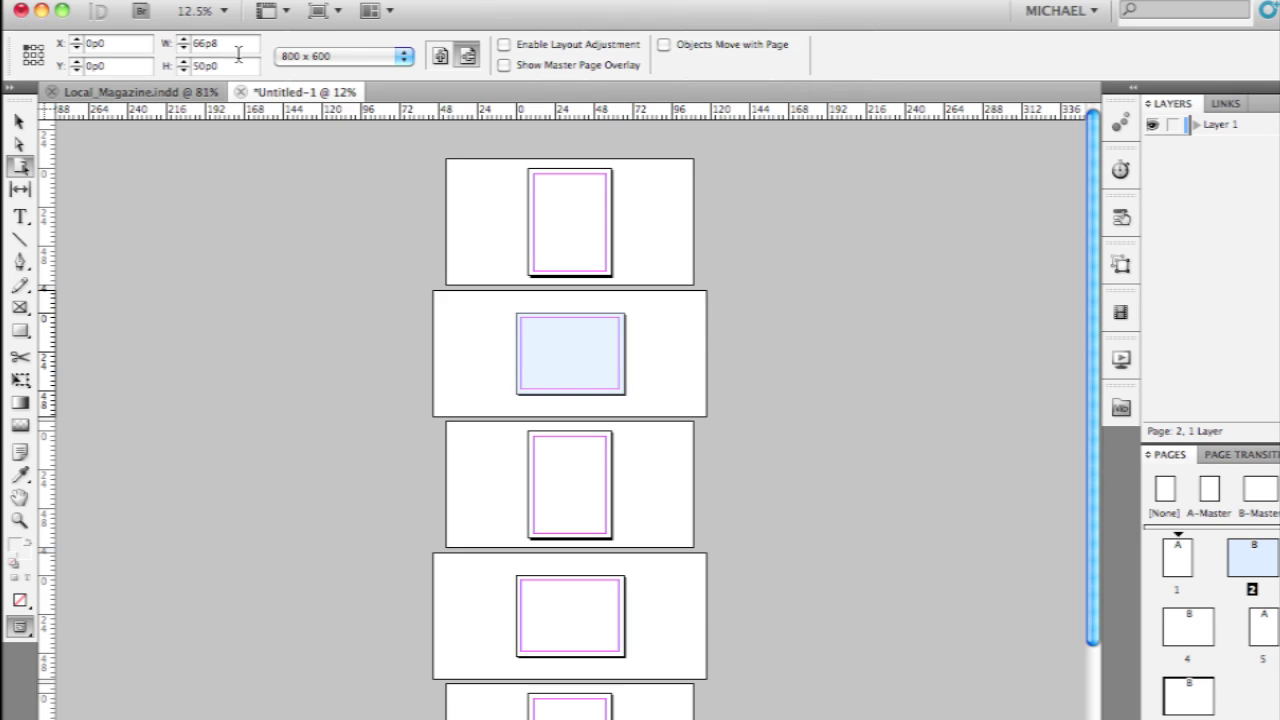
pyautogui.click(380, 57)
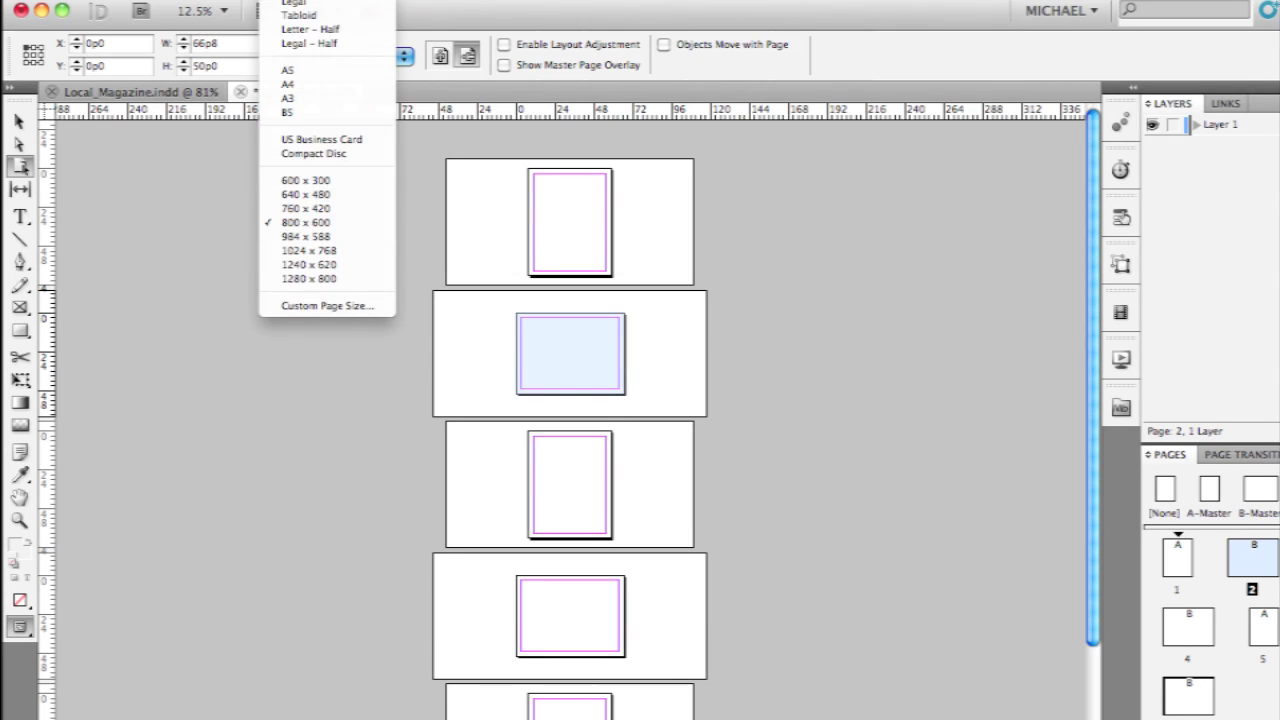
pyautogui.click(240, 4)
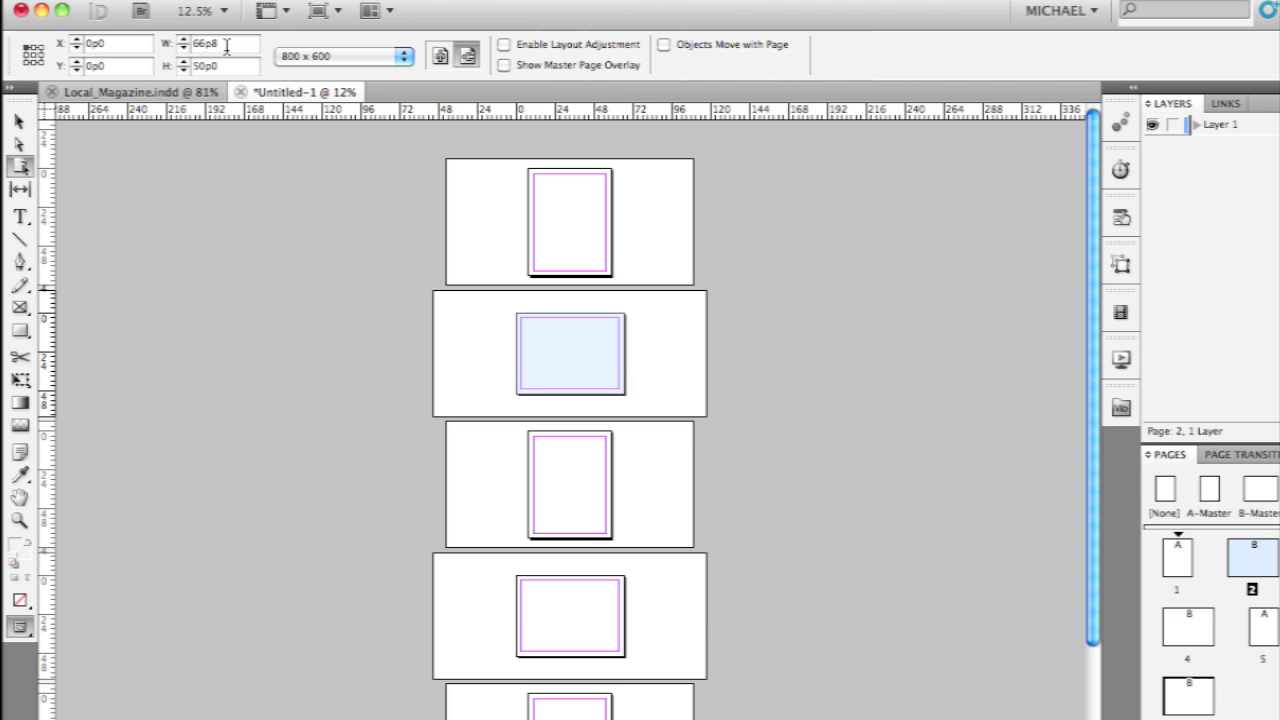
# Halve page 2's width to 33p4 by appending /2 to the W value
pyautogui.click(33, 54)
pyautogui.click(27, 48)
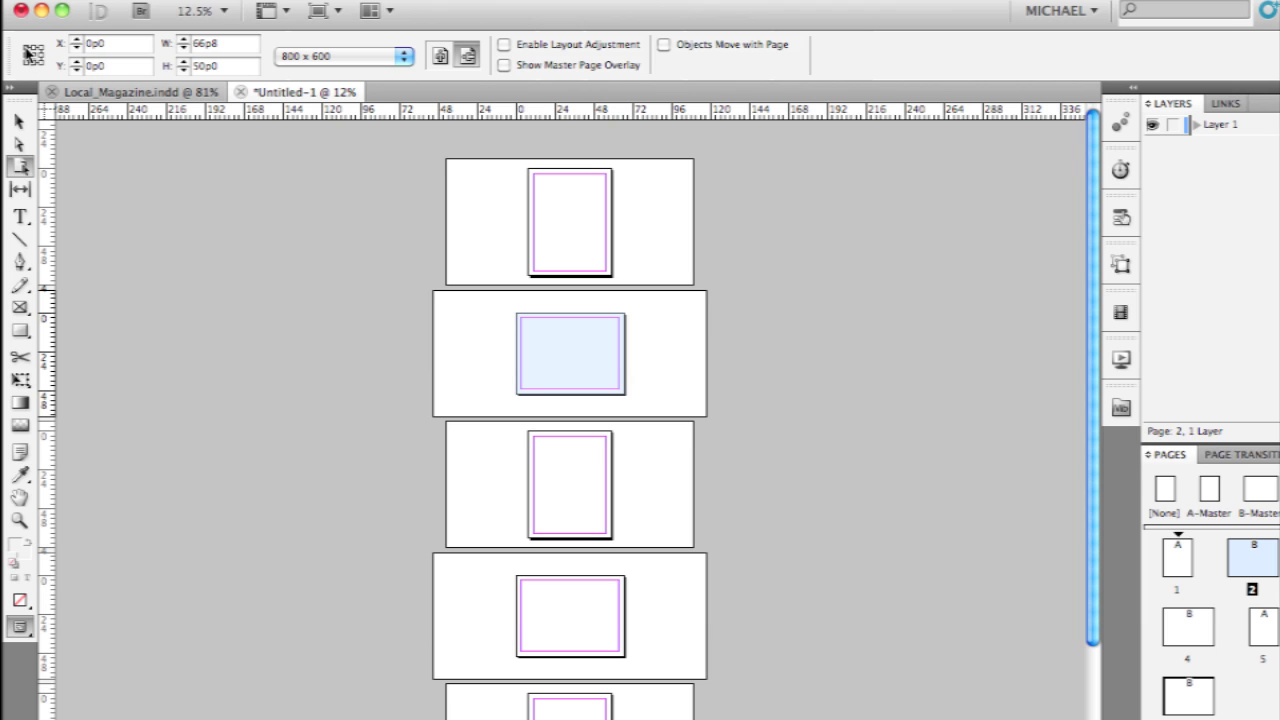
pyautogui.click(236, 43)
pyautogui.write('/2')
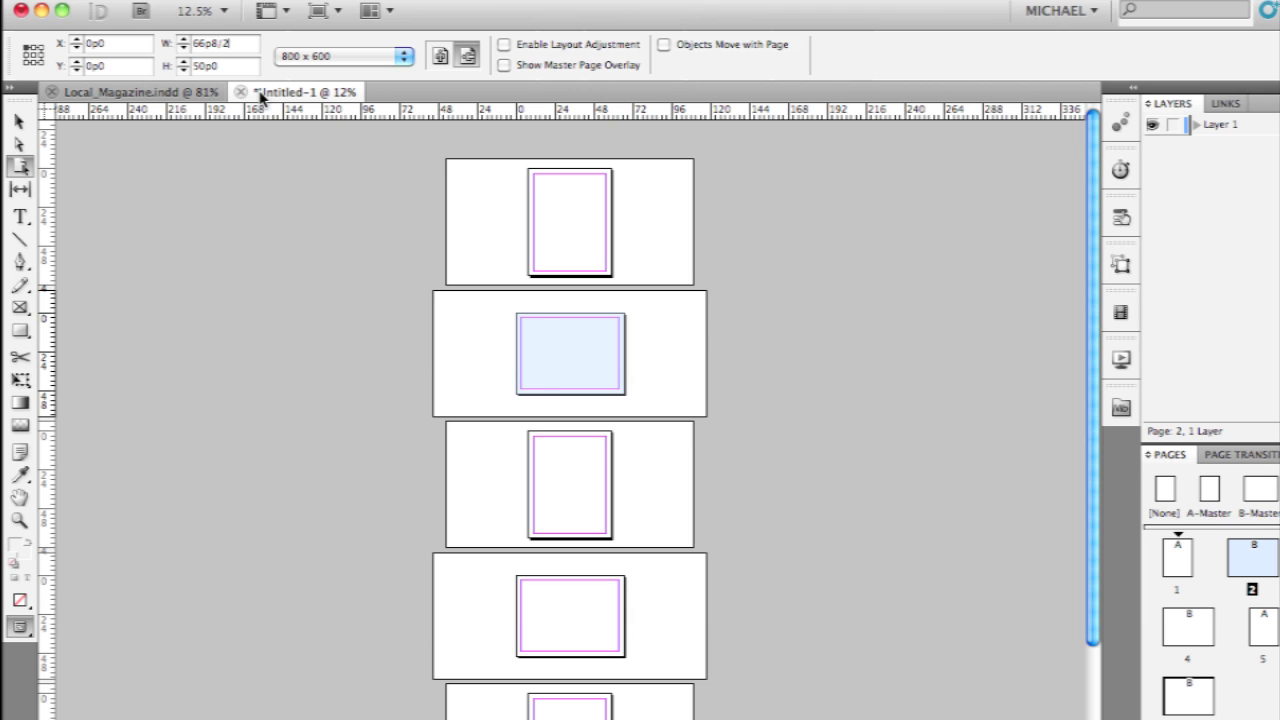
pyautogui.press('Return')
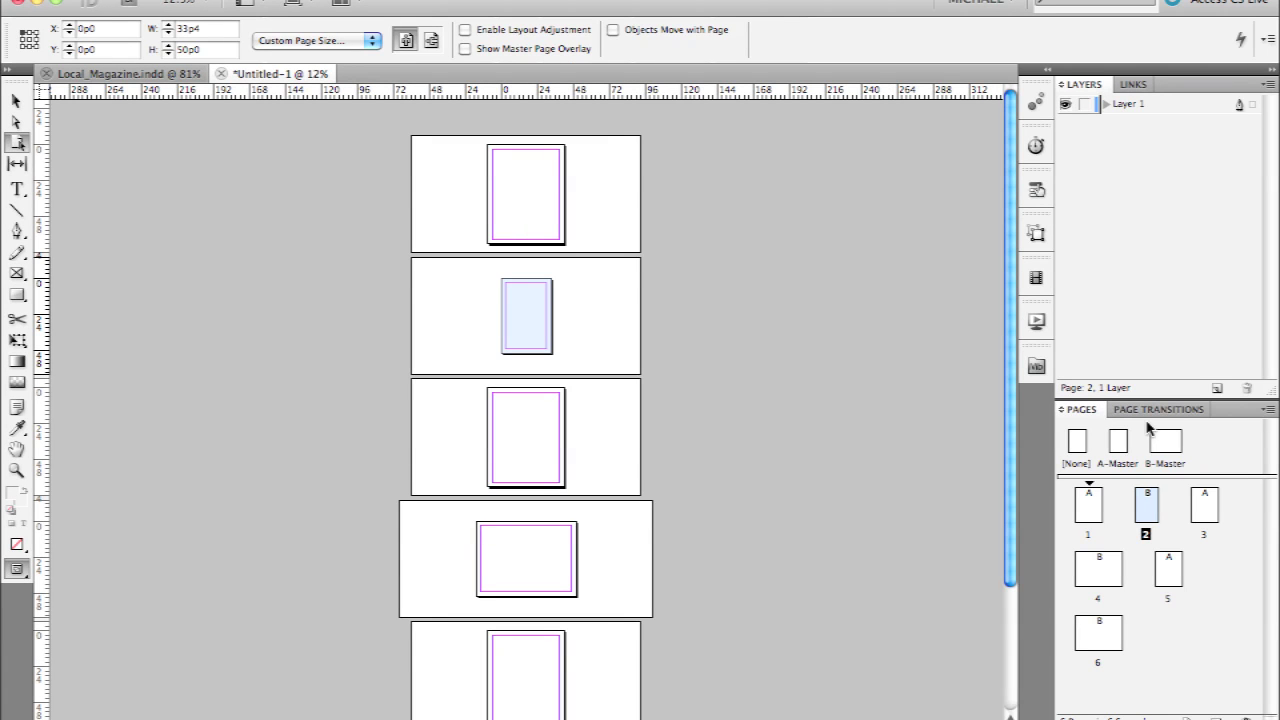
pyautogui.click(1261, 489)
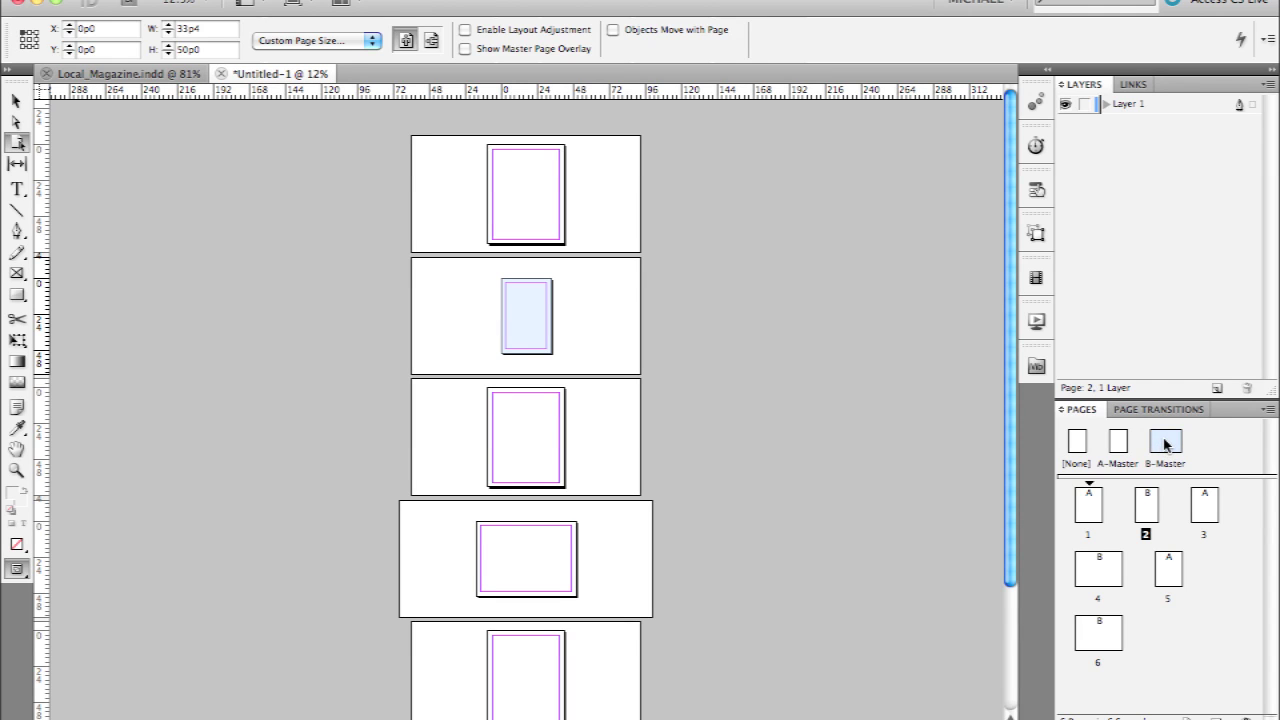
# Resize the B-Master page to Tabloid (102p0 x 66p0), then return to page 2
pyautogui.doubleClick(1164, 445)
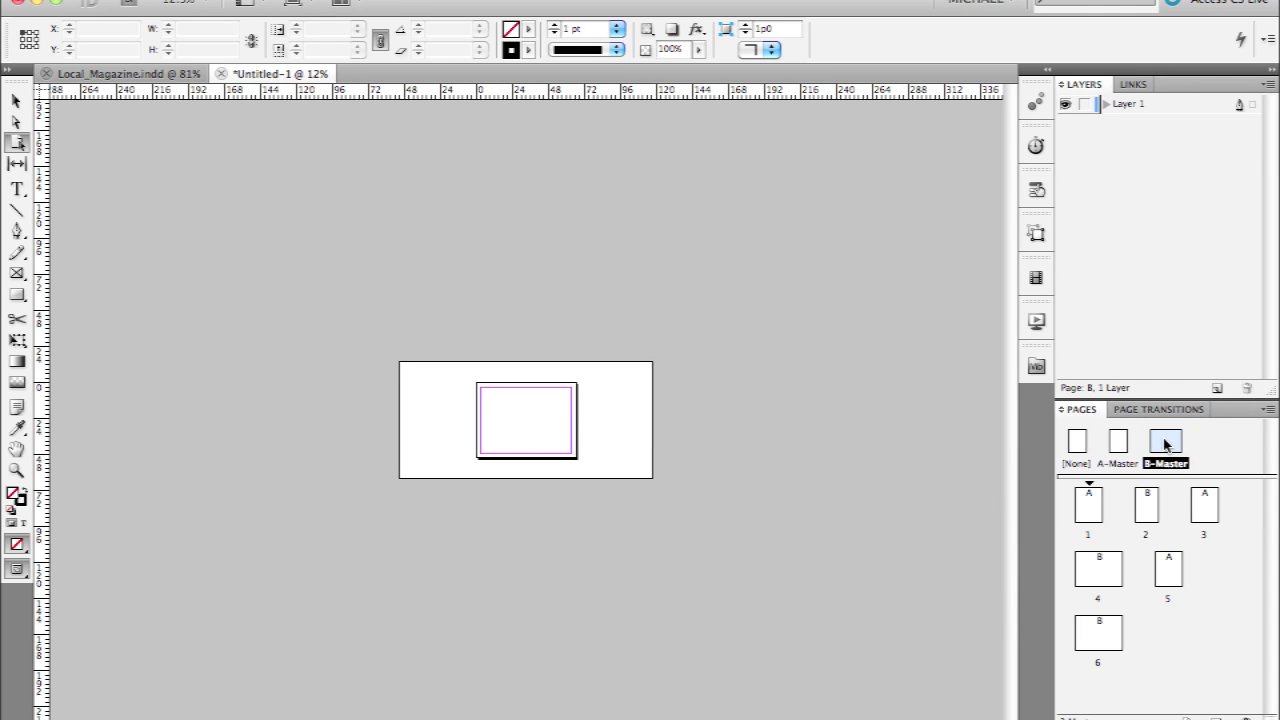
pyautogui.click(545, 423)
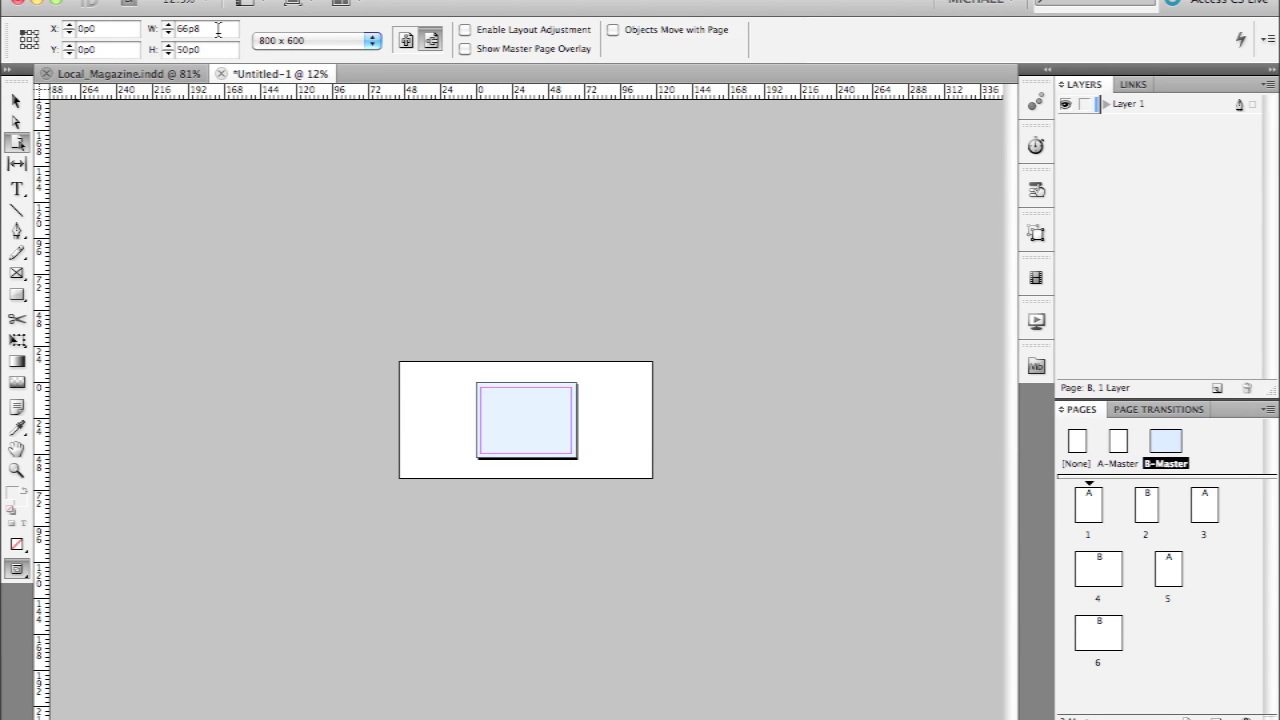
pyautogui.click(310, 40)
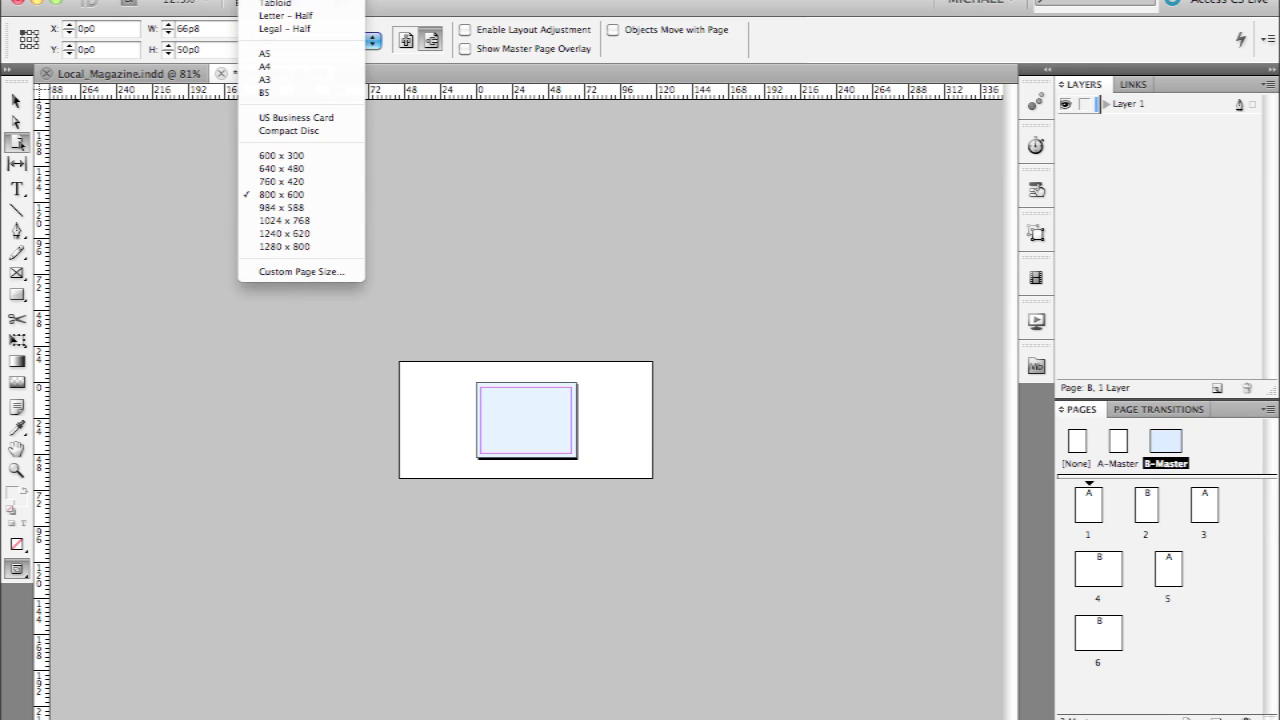
pyautogui.click(317, 5)
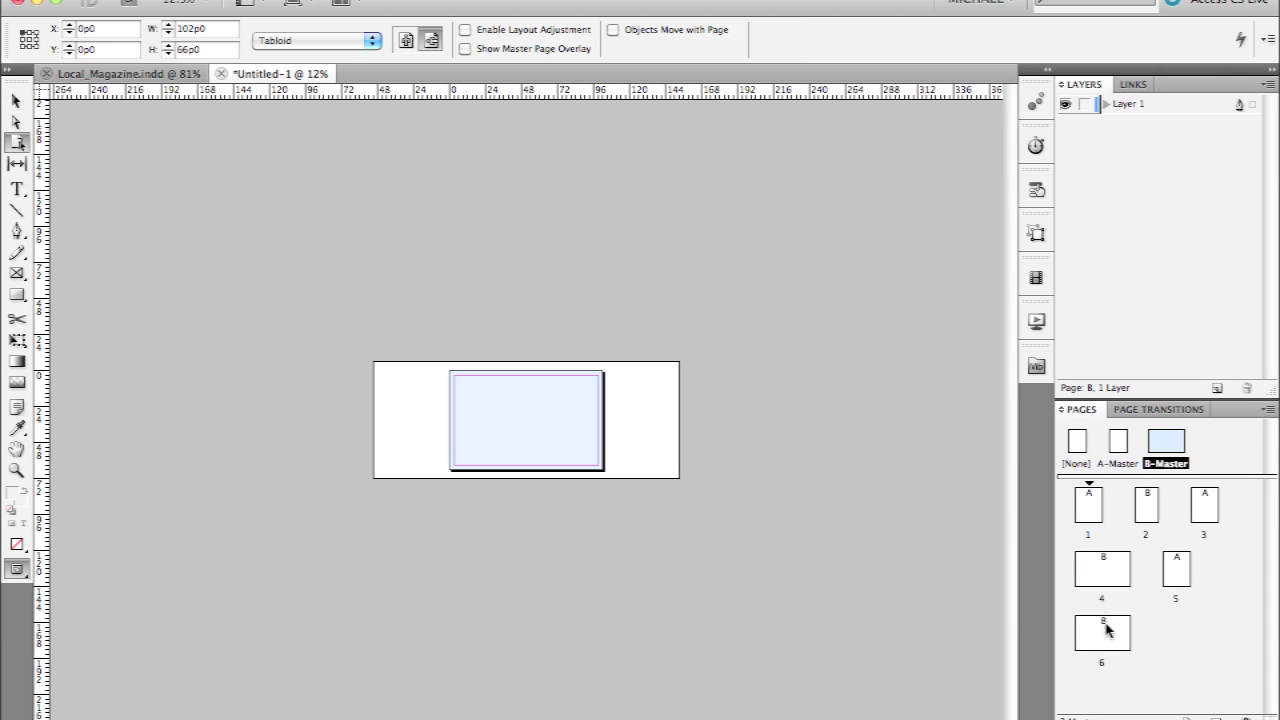
pyautogui.doubleClick(1149, 513)
pyautogui.click(594, 294)
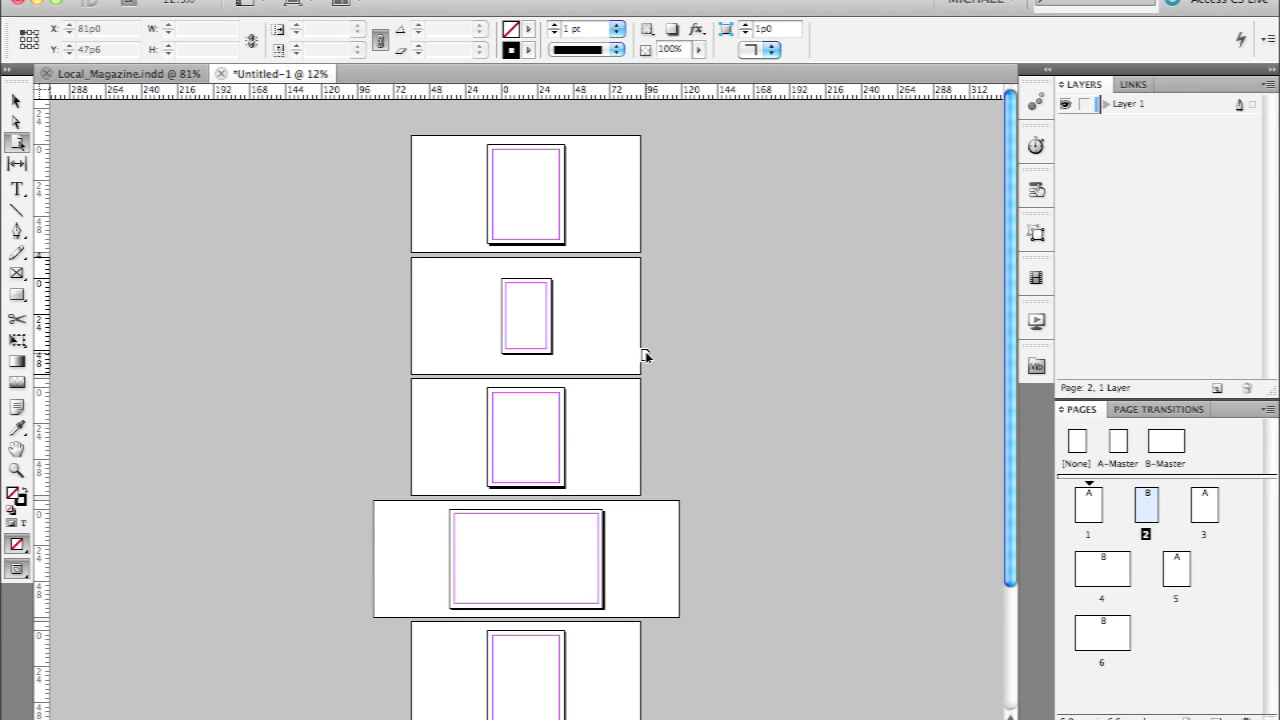
# Apply B-Master to page 2 with Use master page size, then switch to Local_Magazine.indd
pyautogui.moveTo(1168, 445); pyautogui.dragTo(1147, 511)
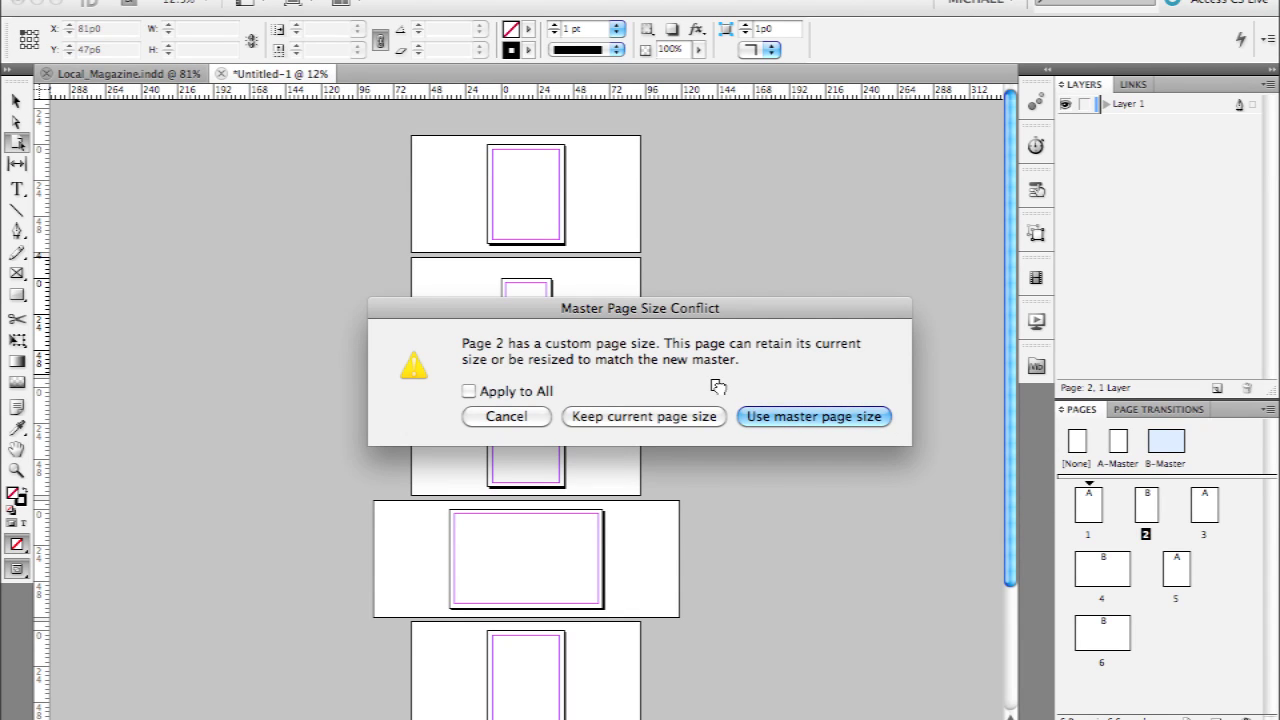
pyautogui.click(806, 418)
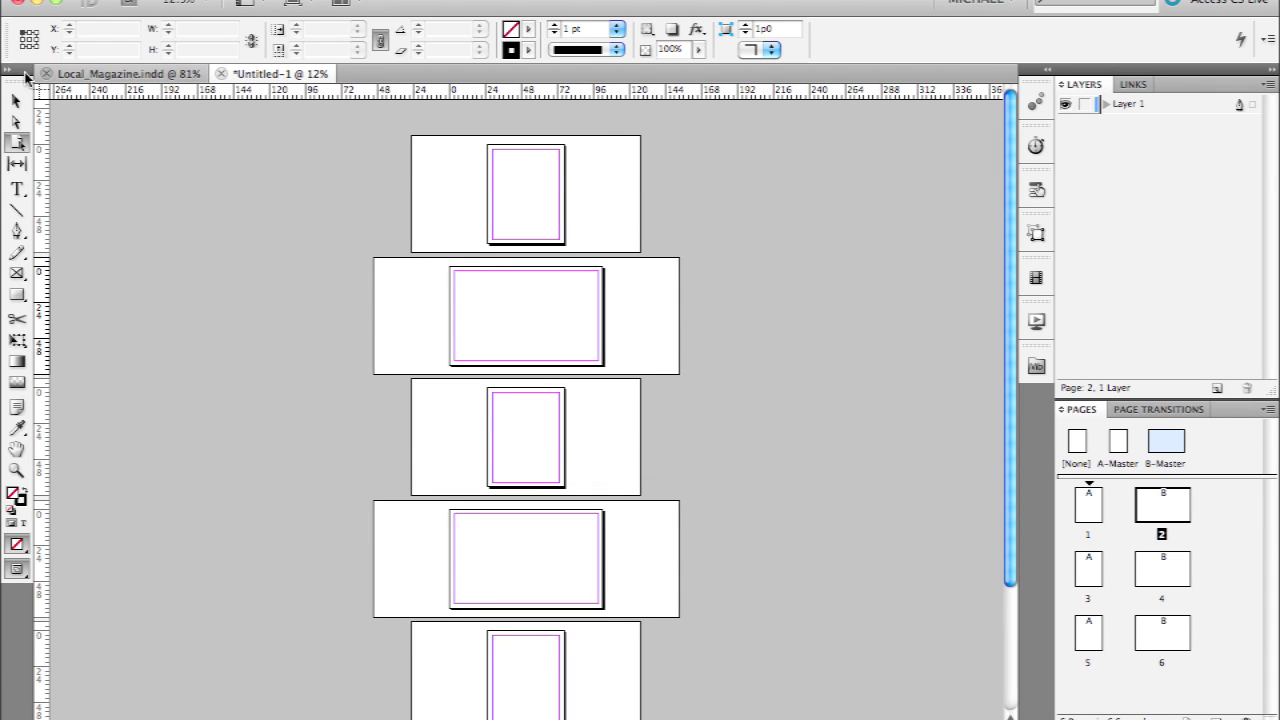
pyautogui.click(130, 73)
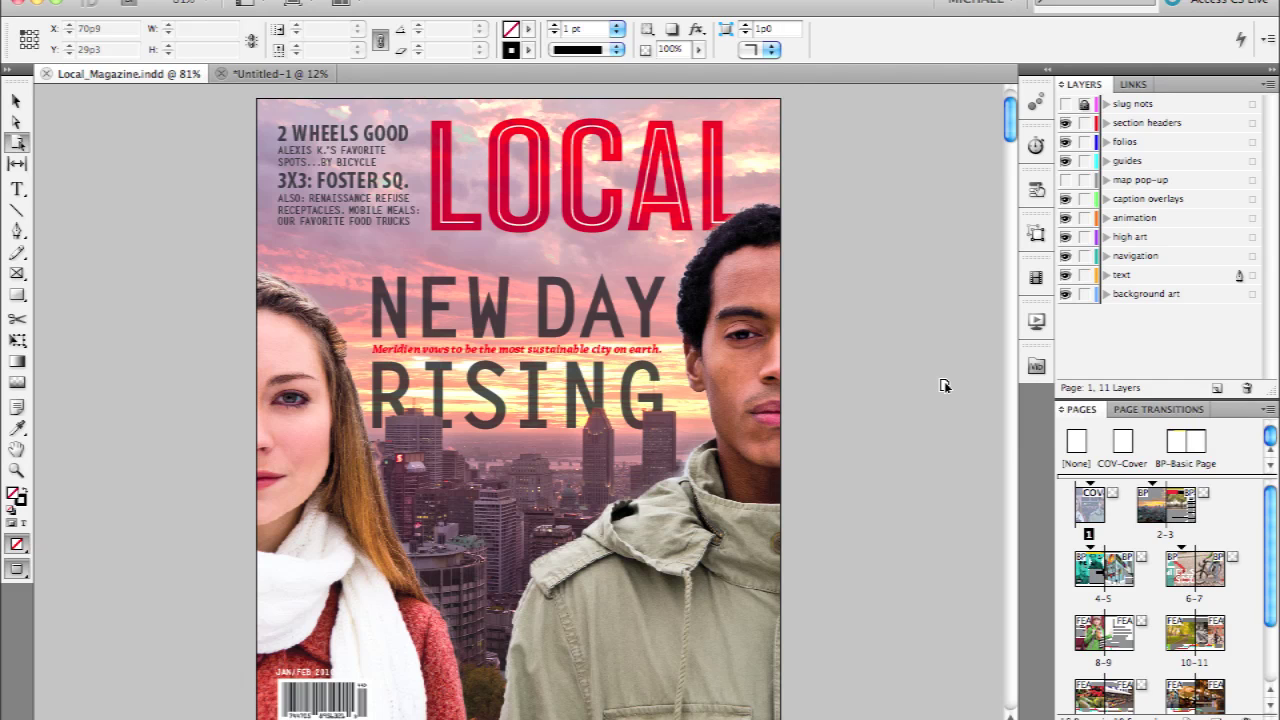
# Switch to Normal screen mode with W and jump to spread 2-3
pyautogui.press('w')
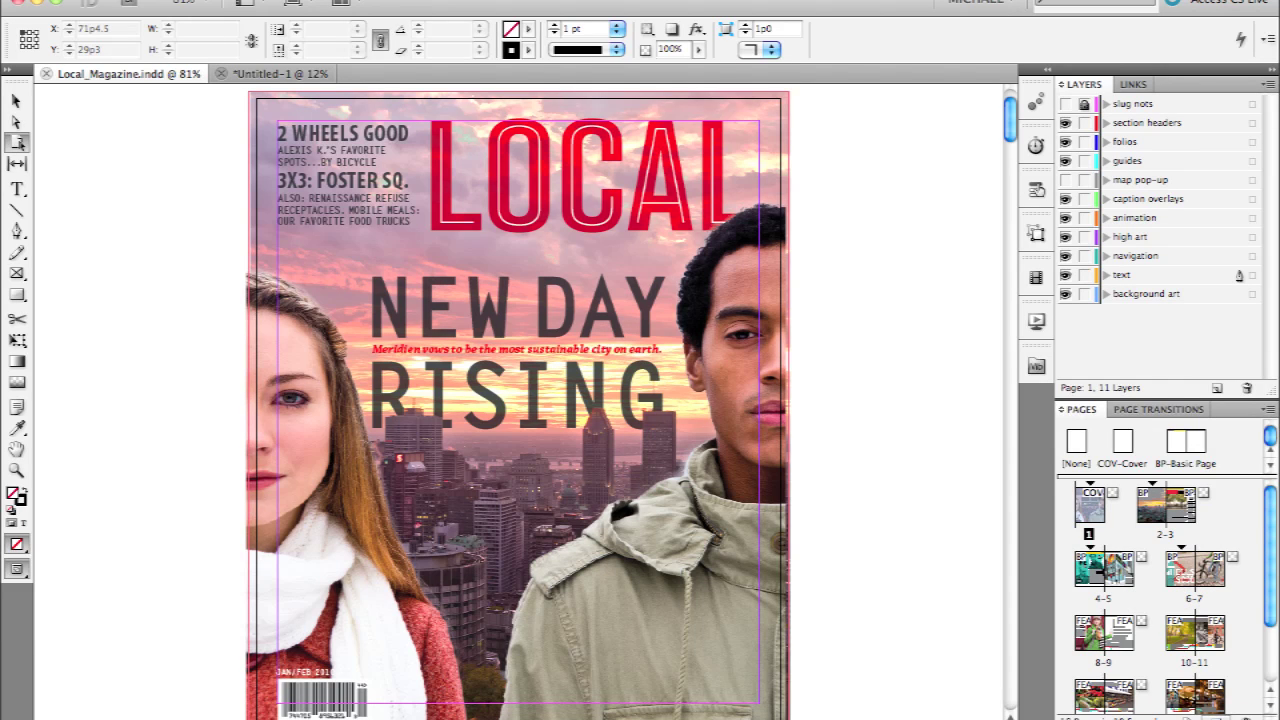
pyautogui.doubleClick(1165, 505)
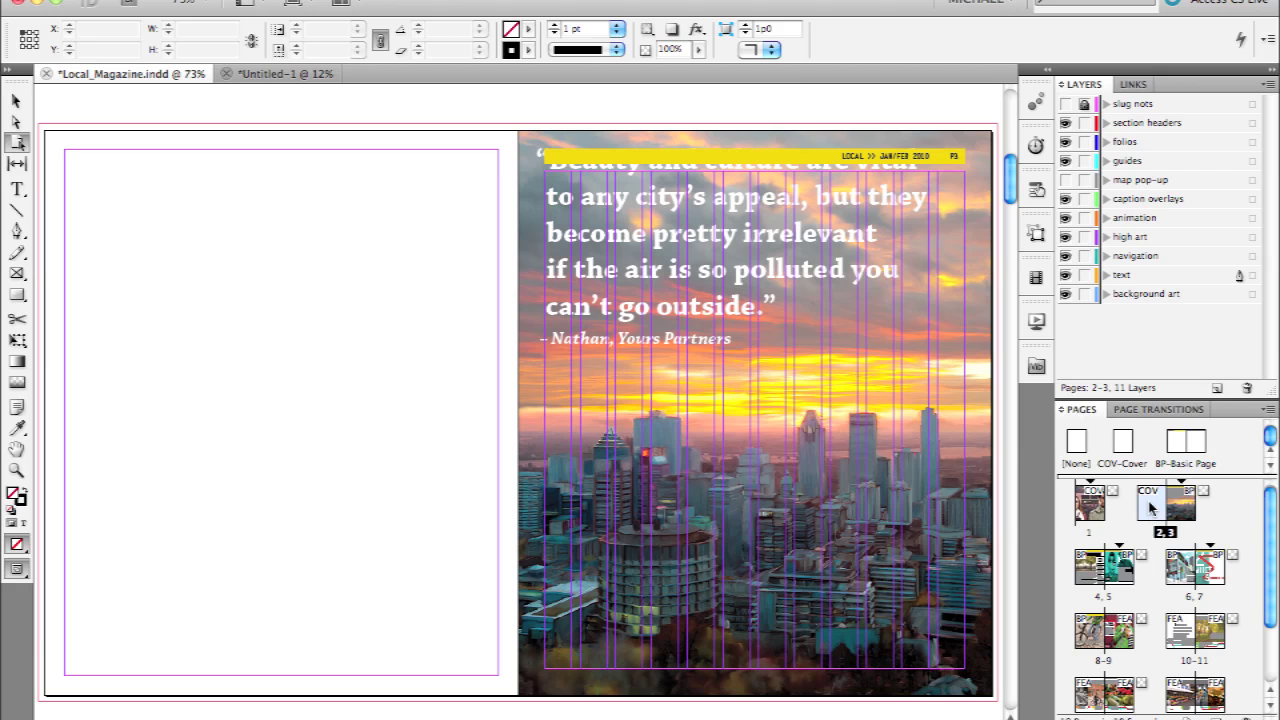
# Disable Allow Document Pages to Shuffle and move blank page 2 beside the cover as spread 1-2
pyautogui.click(1273, 411)
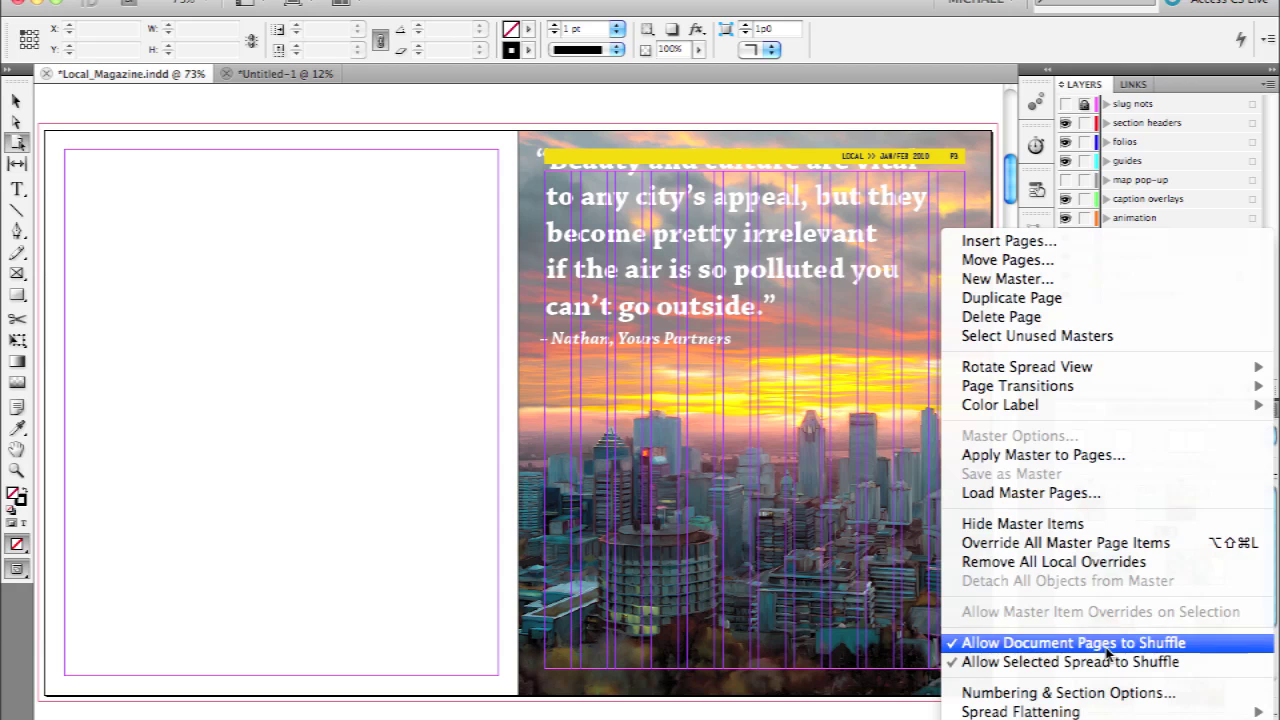
pyautogui.click(1107, 646)
pyautogui.moveTo(1151, 511); pyautogui.dragTo(1106, 505)
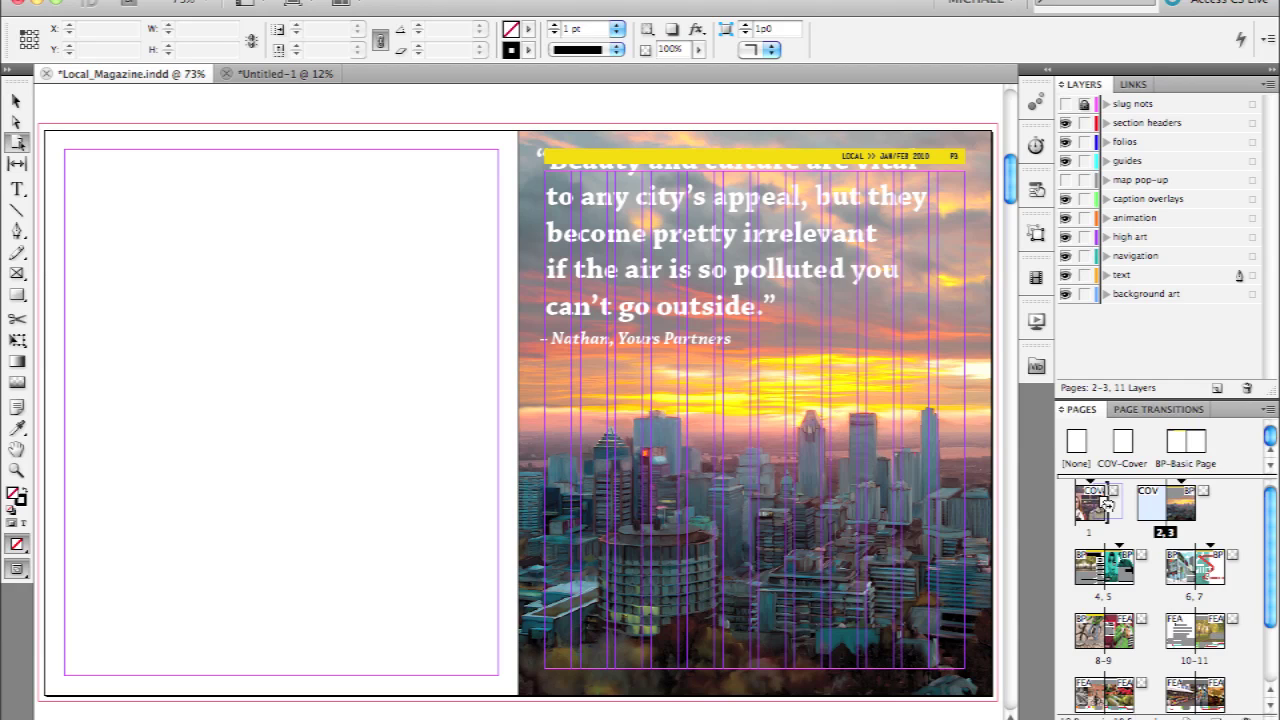
pyautogui.moveTo(1106, 505); pyautogui.dragTo(1110, 508)
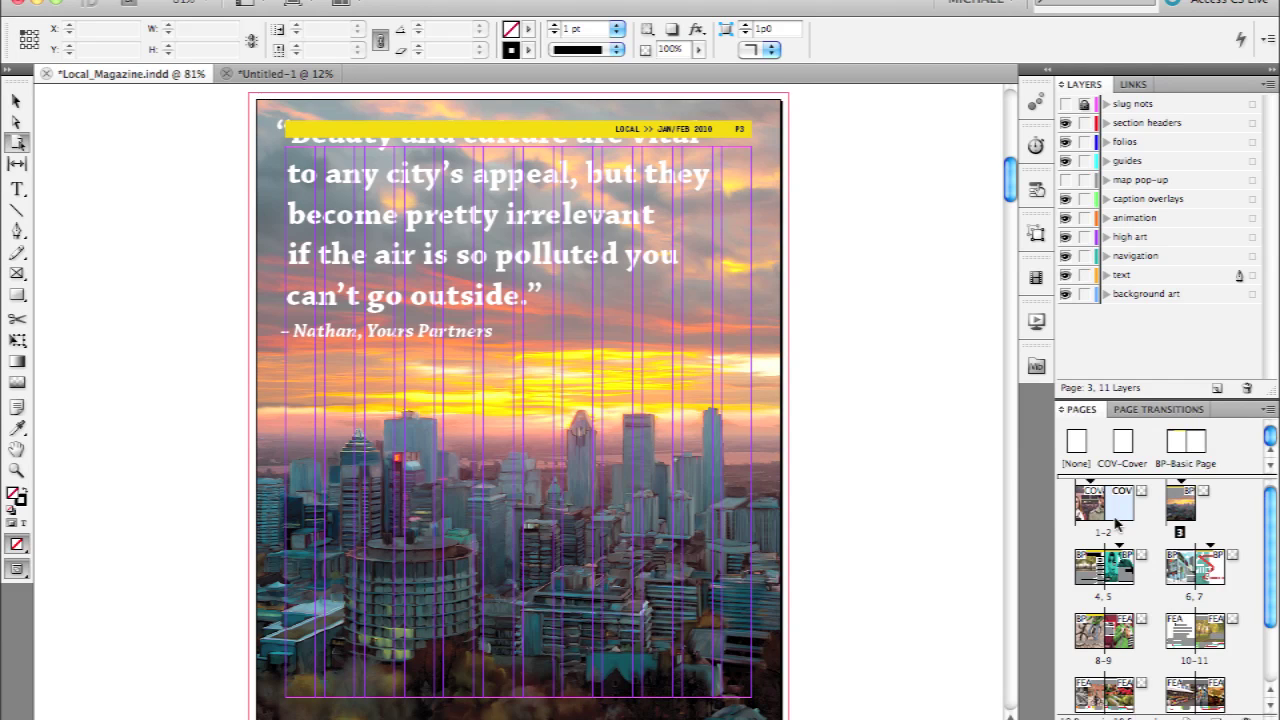
pyautogui.doubleClick(1102, 533)
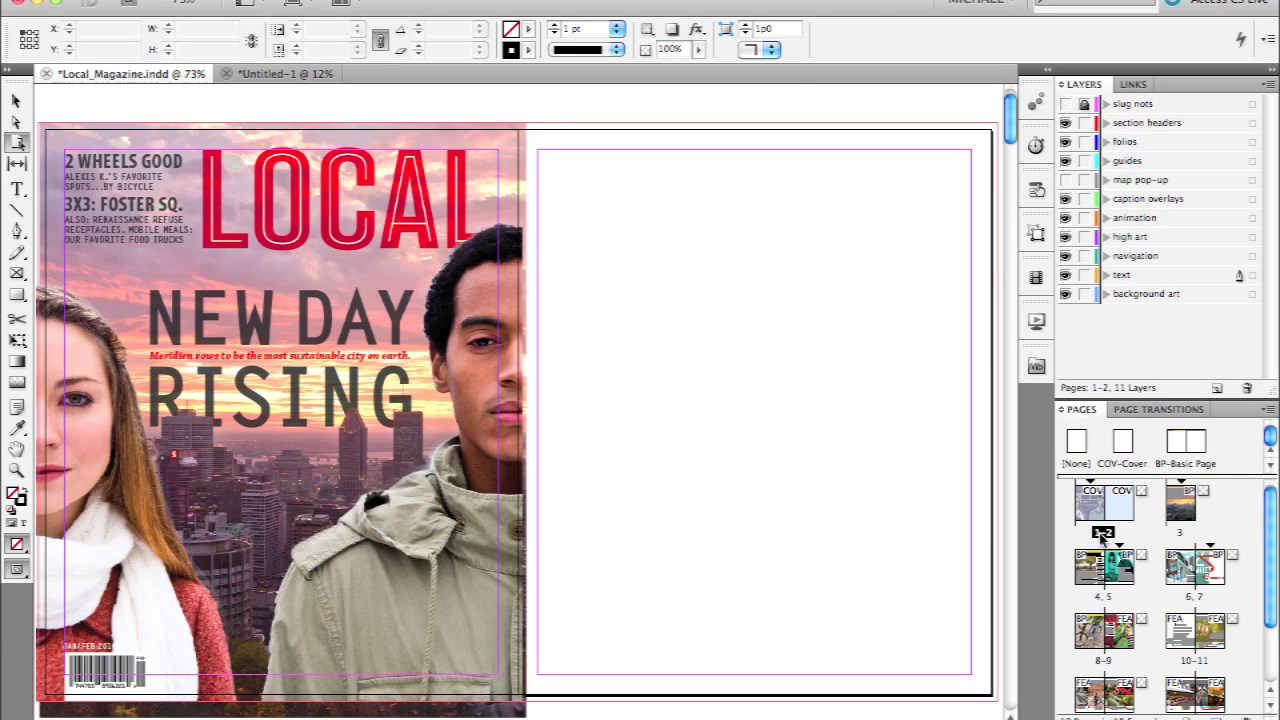
# Resize the blank right page beside the cover to an 18p0 width
pyautogui.click(738, 292)
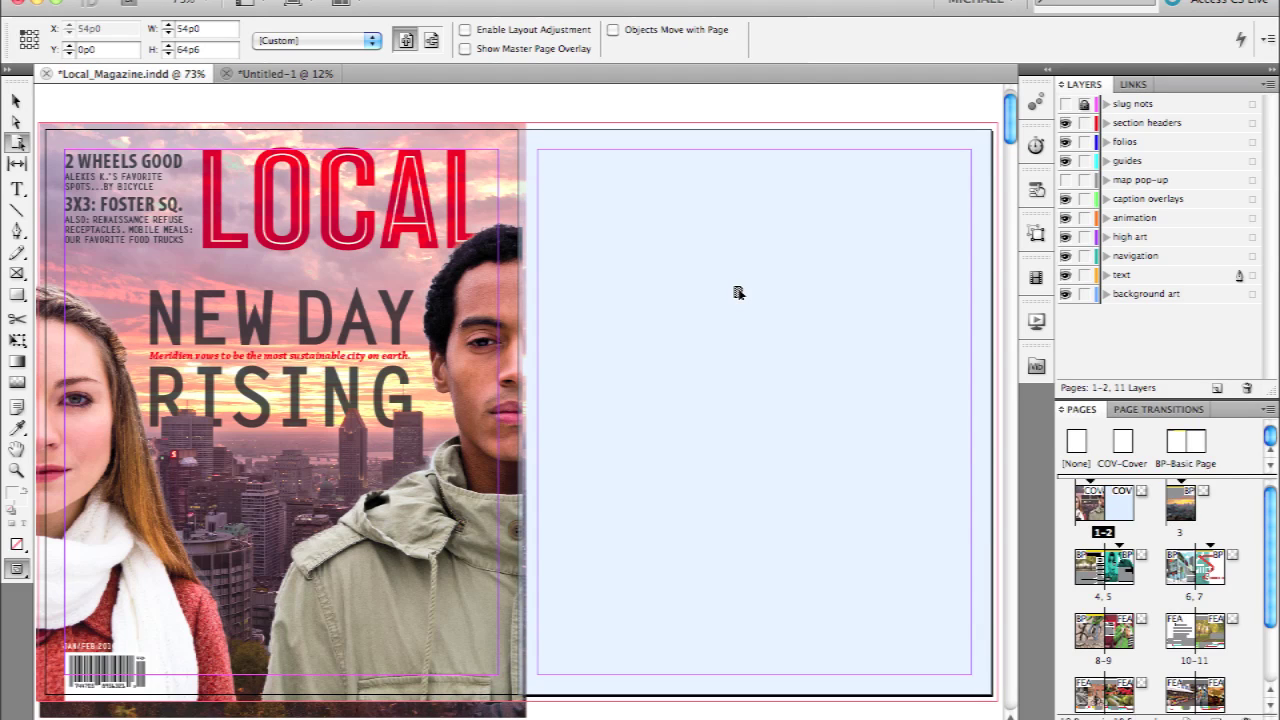
pyautogui.doubleClick(191, 33)
pyautogui.write('3')
pyautogui.press('Return')
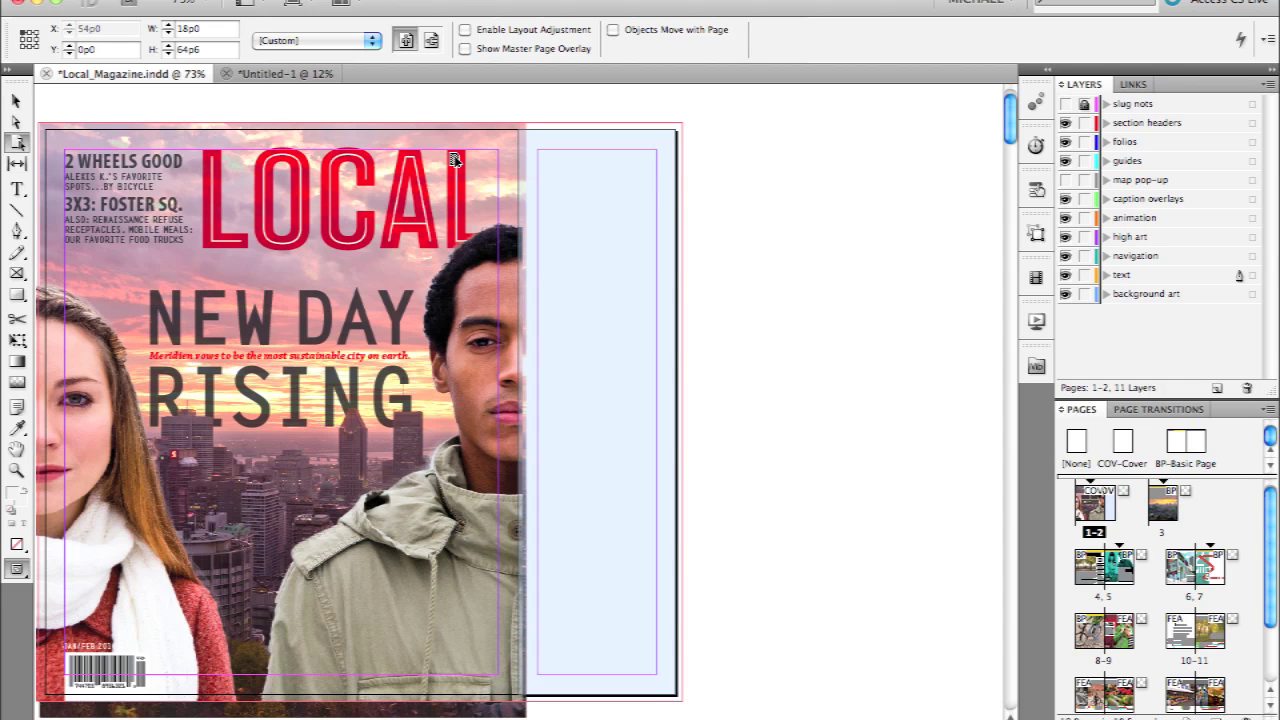
# Select the cover's image frame and expand the background art layer's sublayers
pyautogui.click(16, 100)
pyautogui.click(522, 195)
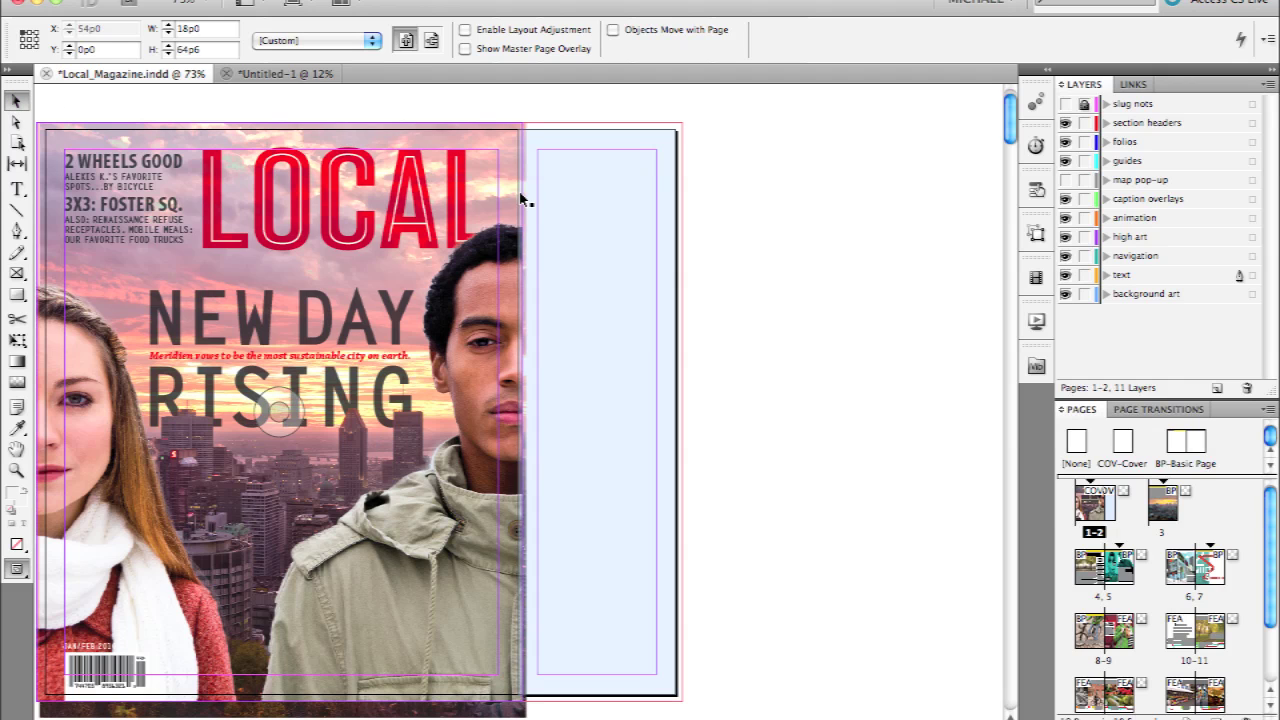
pyautogui.click(509, 139)
pyautogui.click(1106, 294)
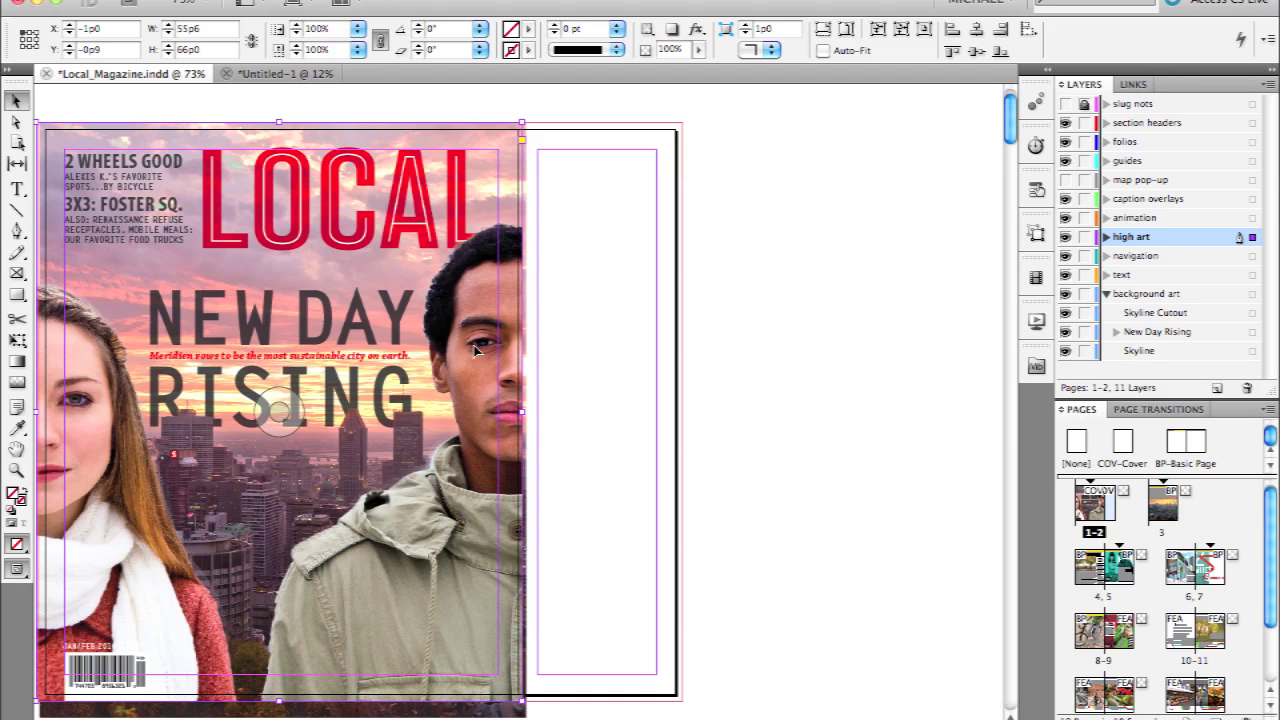
# Drag the portrait image and Skyline background image across the 18p0 flap, then deselect
pyautogui.moveTo(524, 411); pyautogui.dragTo(680, 424)
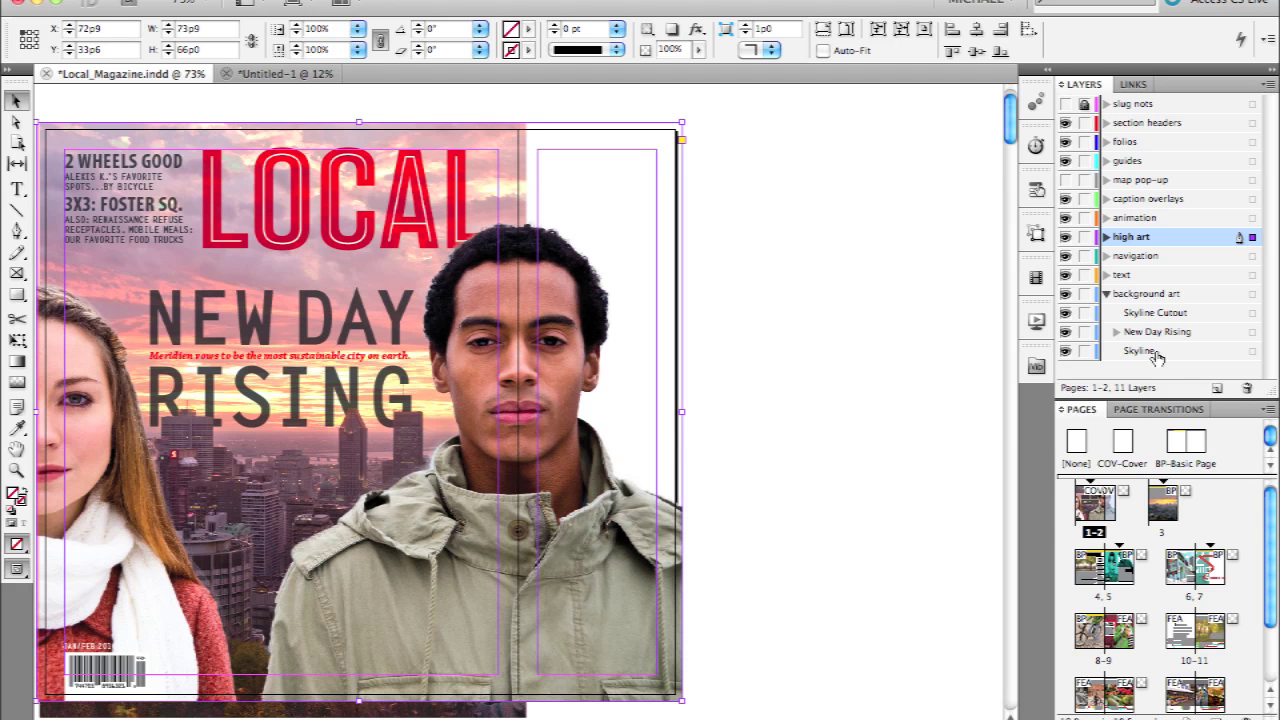
pyautogui.click(1152, 352)
pyautogui.click(1252, 353)
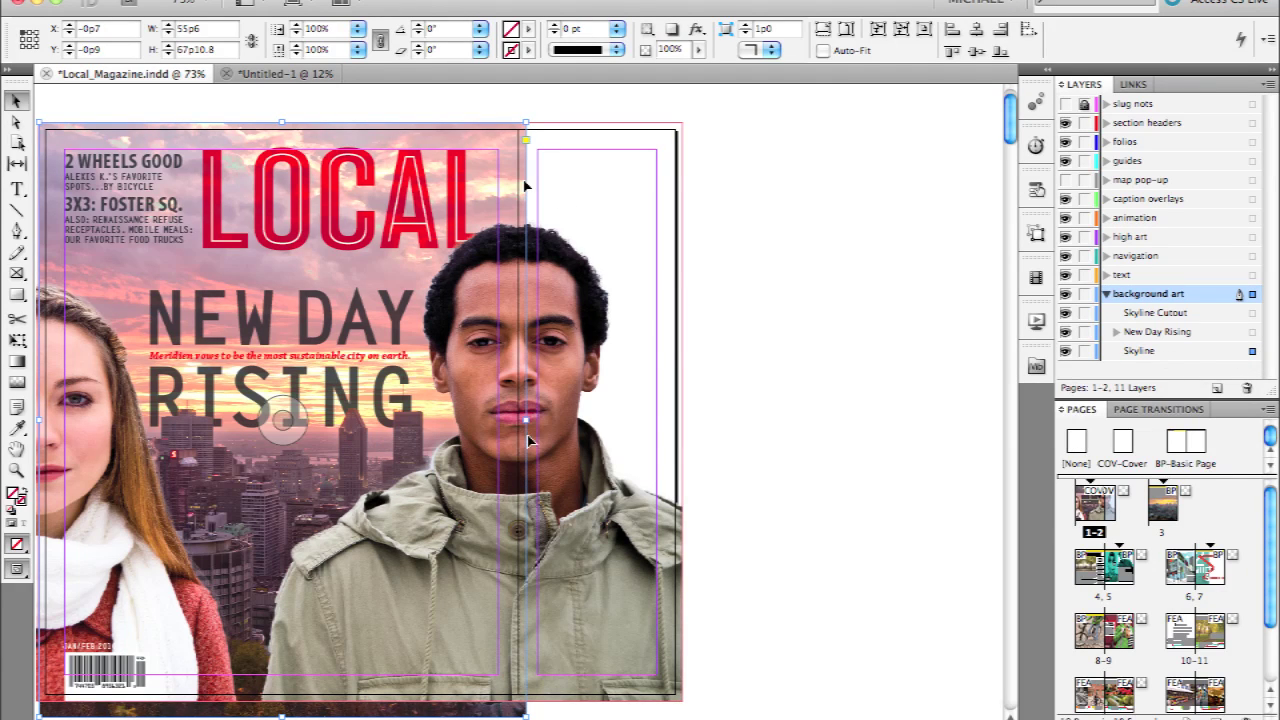
pyautogui.moveTo(526, 422); pyautogui.dragTo(686, 432)
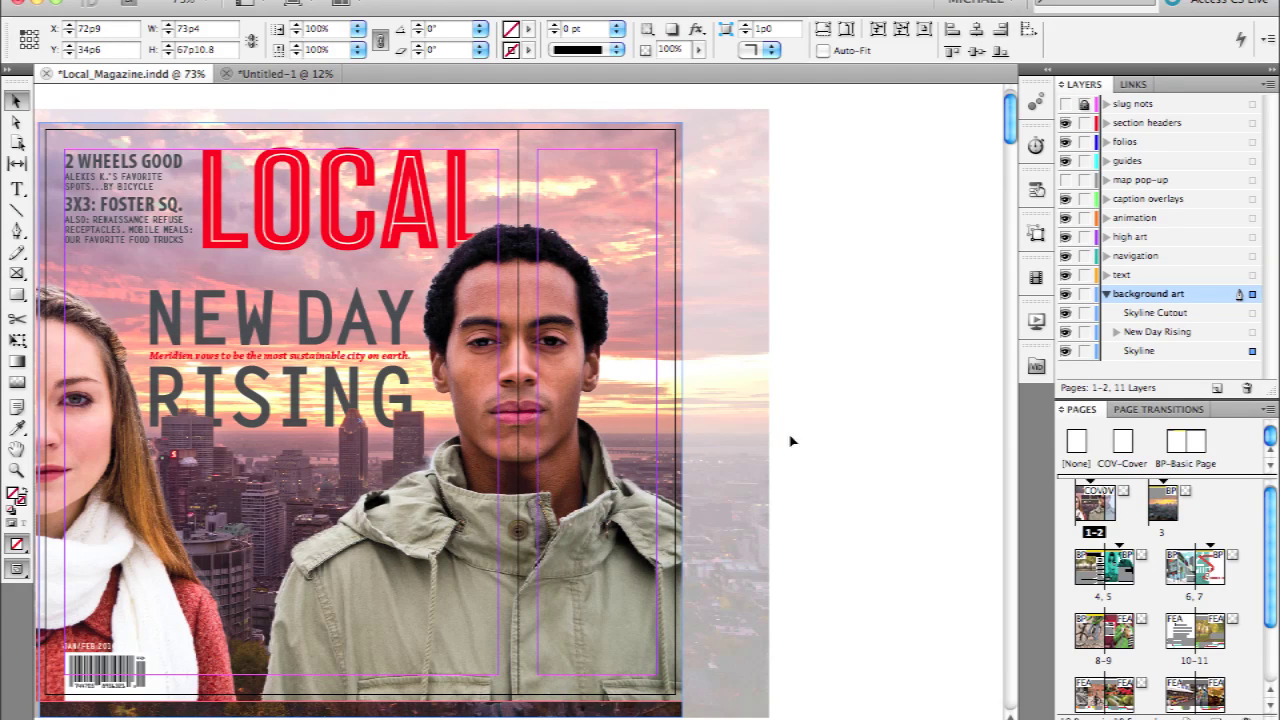
pyautogui.click(797, 444)
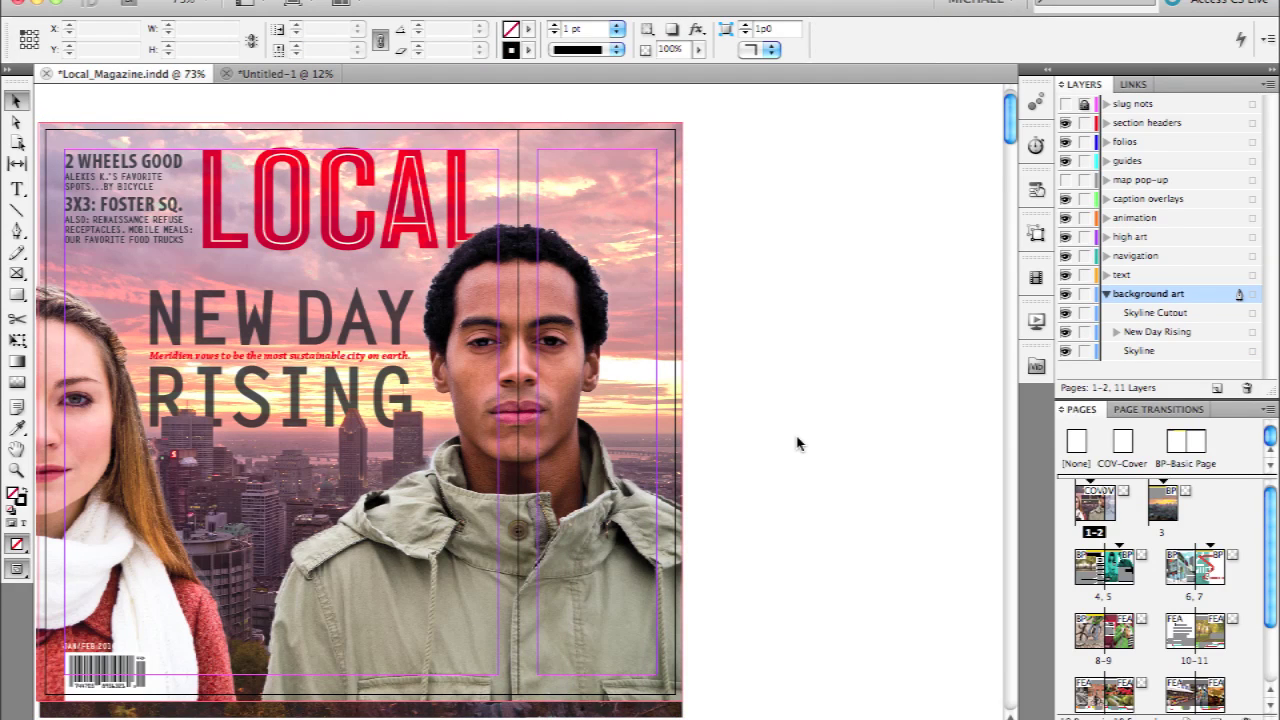